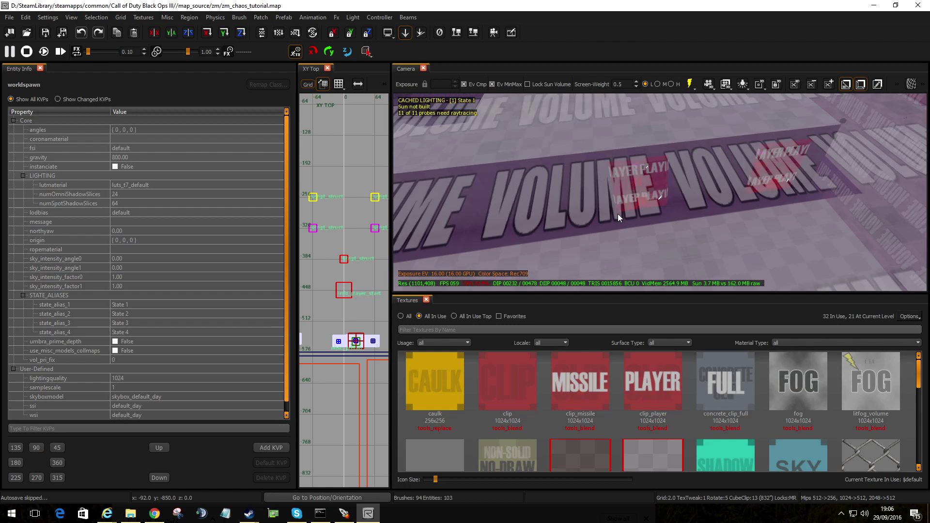
- Examine the key-value pairs of the start zone's info_volume and of the two window barricade prefabs
shift+click(550, 196)
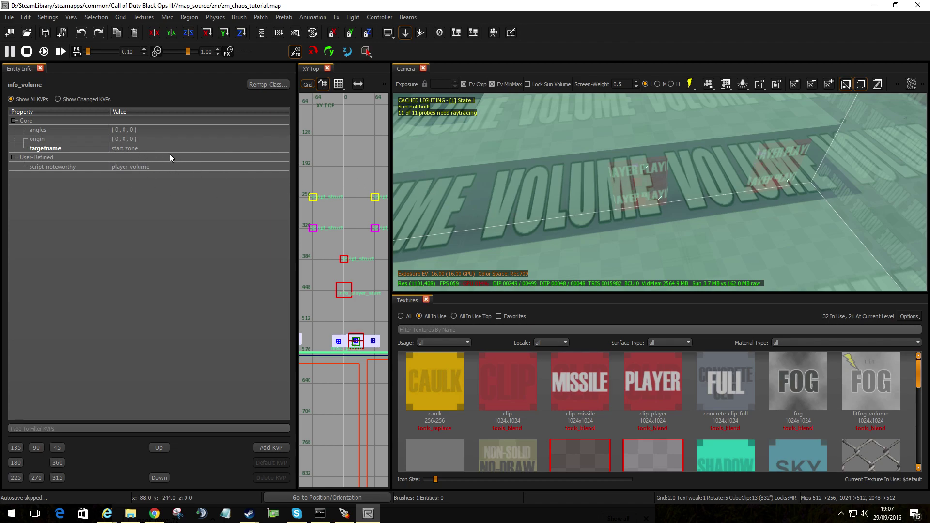
key(Escape)
right_drag(585, 222, 635, 161)
shift+click(617, 156)
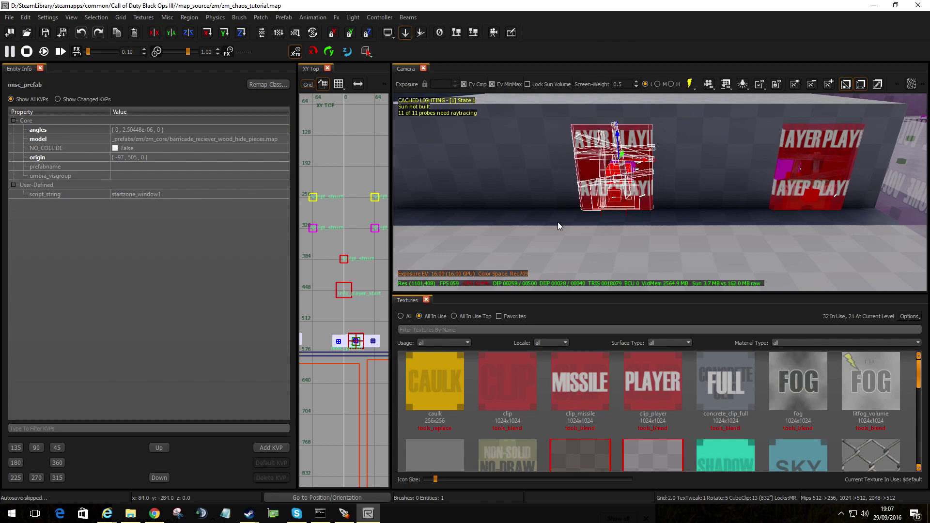
key(Escape)
shift+click(817, 173)
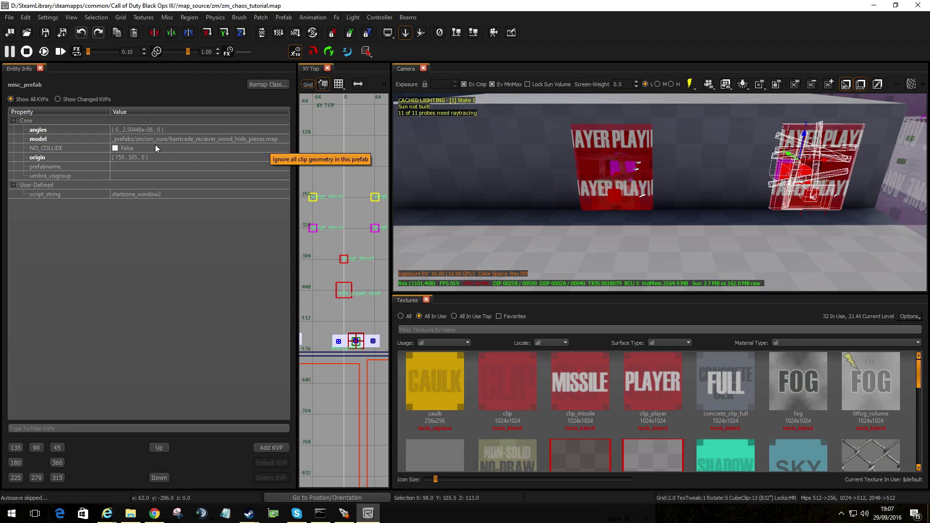
key(Escape)
- Inspect the startzone_window1 barricade from behind and examine the properties of the magenta path nodes behind the windows
right_drag(501, 197, 482, 199)
right_drag(662, 203, 501, 197)
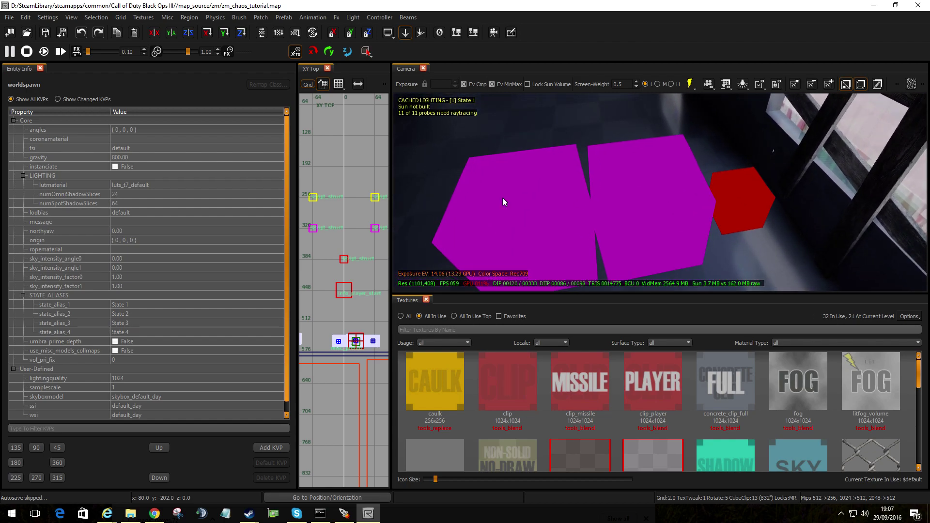
click(724, 193)
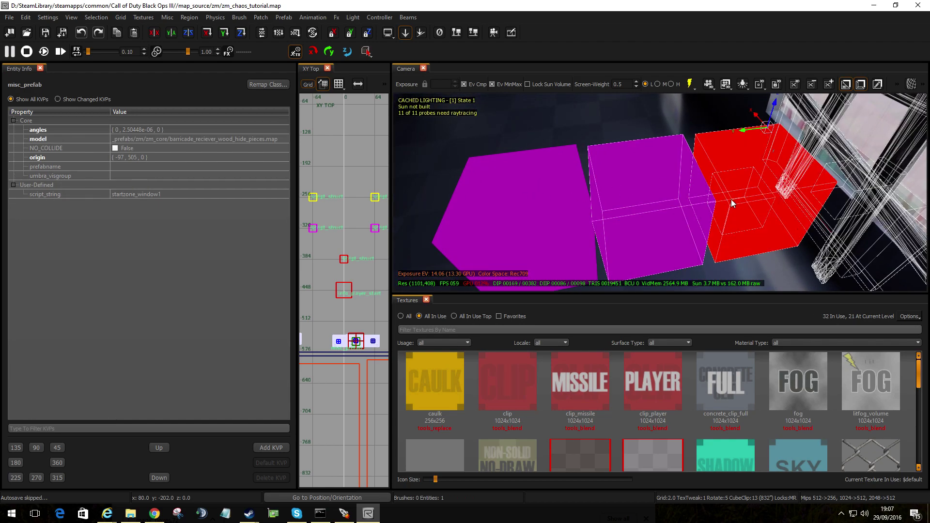
key(Escape)
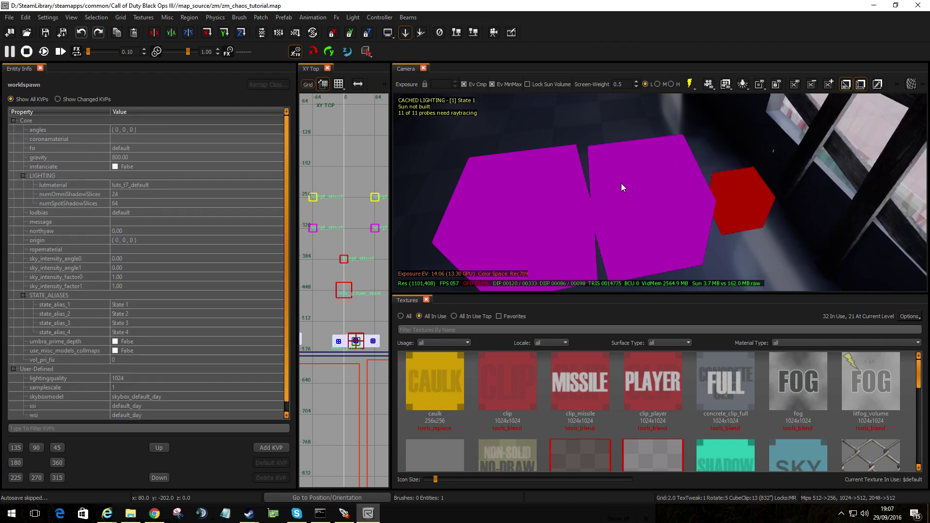
click(535, 202)
right_drag(533, 202, 600, 180)
key(Escape)
click(623, 148)
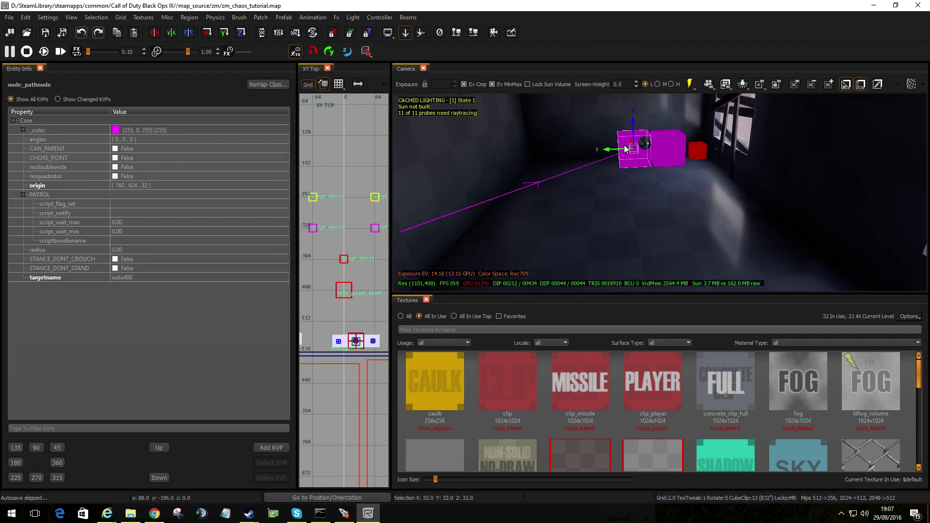
- Examine a yellow spawner struct's properties and compare its target with the targetname of the path node behind the first window
right_drag(608, 204, 630, 220)
key(Escape)
shift+click(922, 233)
key(Escape)
shift+click(599, 226)
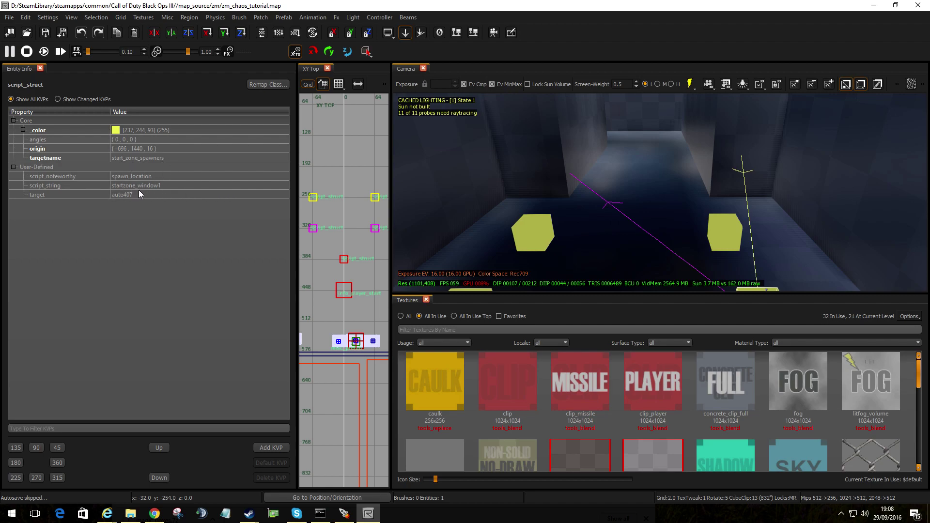
key(z)
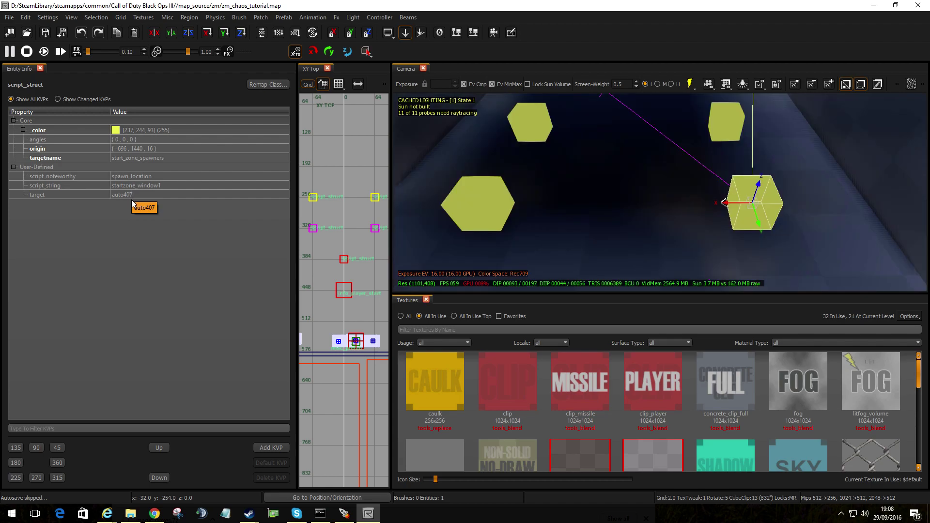
key(a)
key(Escape)
mouse_move(695, 254)
right_down()
mouse_move(695, 213)
mouse_move(691, 272)
mouse_move(702, 276)
mouse_move(678, 233)
mouse_move(663, 245)
mouse_move(717, 233)
mouse_move(688, 257)
mouse_move(663, 247)
mouse_move(775, 240)
mouse_move(678, 251)
mouse_move(702, 242)
mouse_move(690, 239)
right_up()
click(626, 185)
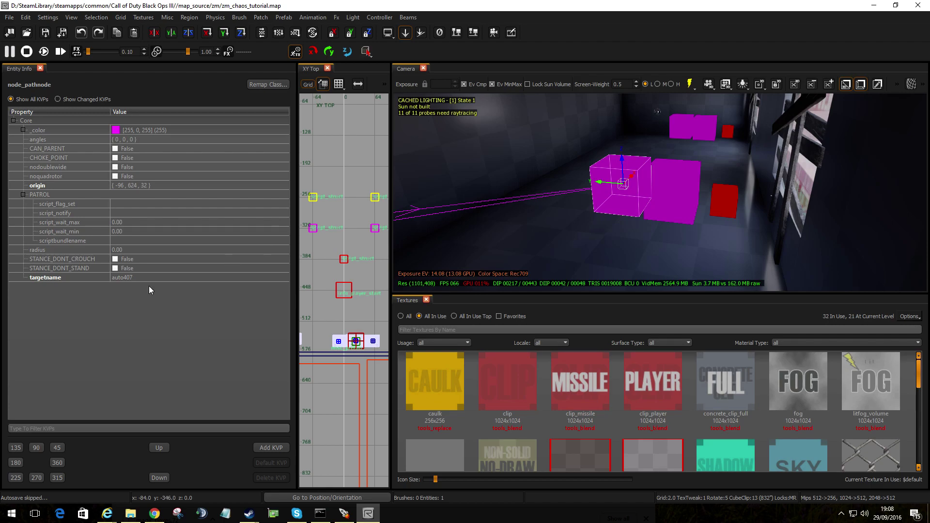
- Find the script struct entity by searching for "script" and place one on the floor among the yellow spawner structs
key(Escape)
mouse_move(549, 259)
right_down()
mouse_move(591, 254)
mouse_move(545, 253)
mouse_move(545, 273)
right_up()
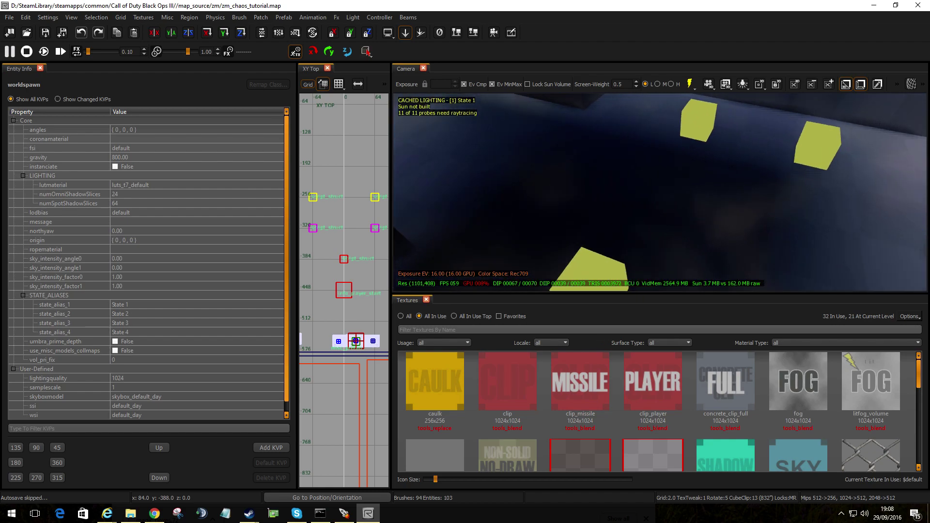
click(588, 262)
key(Escape)
key(b)
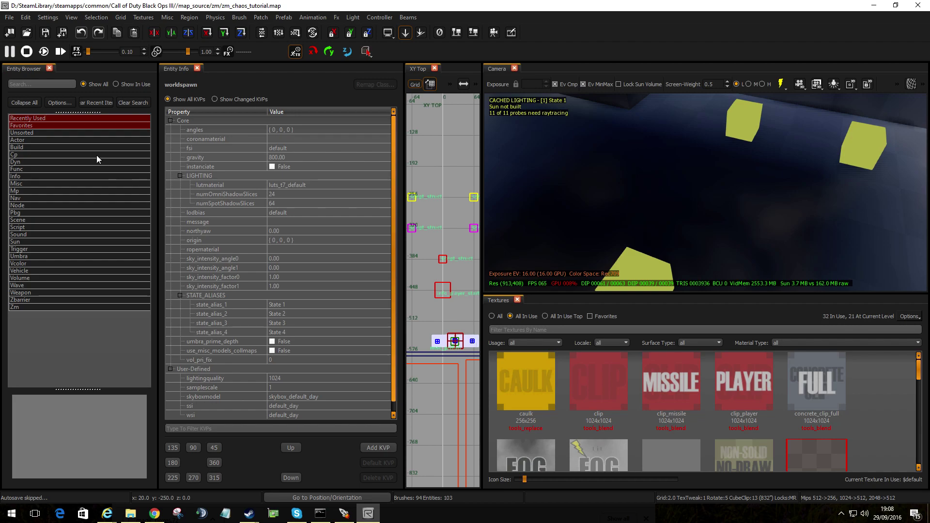
text(script)
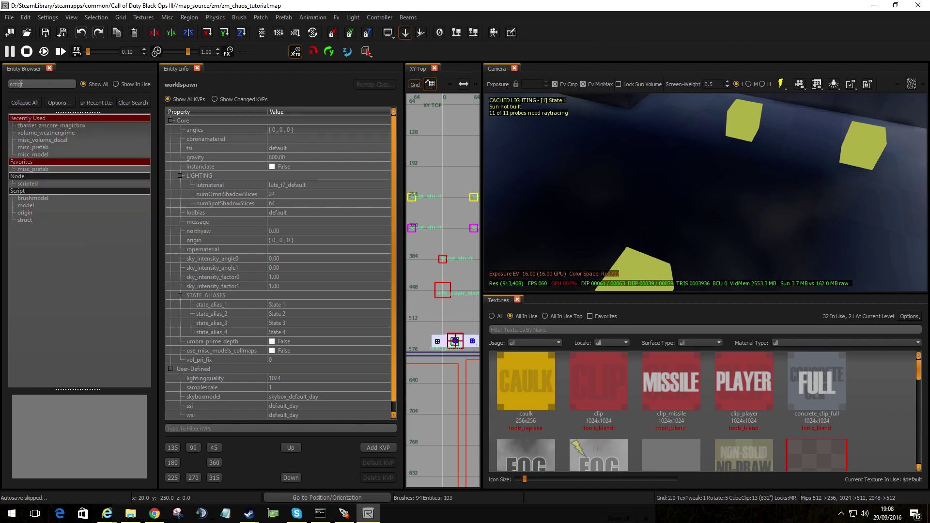
drag(48, 219, 757, 155)
key(Escape)
mouse_move(772, 161)
right_down()
mouse_move(770, 121)
mouse_move(799, 162)
mouse_move(794, 172)
mouse_move(765, 164)
right_up()
right_drag(605, 176, 644, 177)
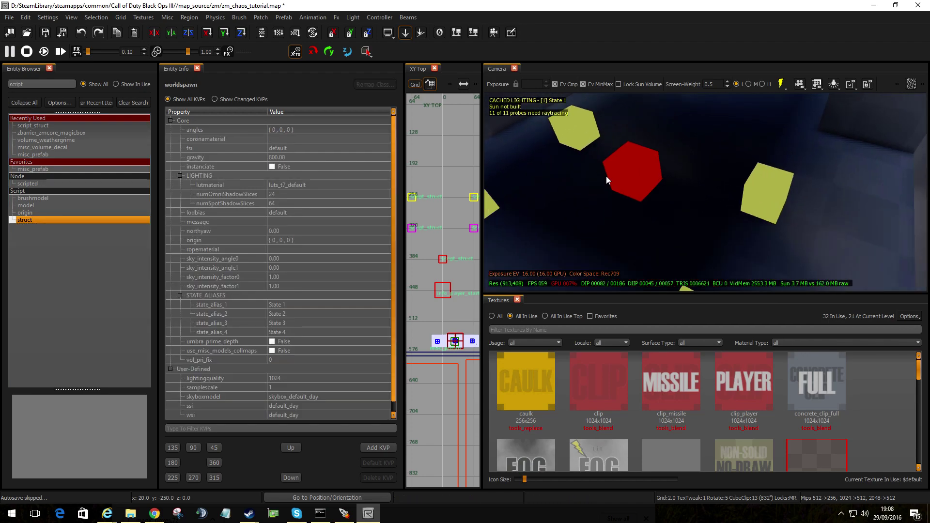
- Link the new red struct to the path node behind the startzone_window1 barricade, and close the entity browser
click(633, 177)
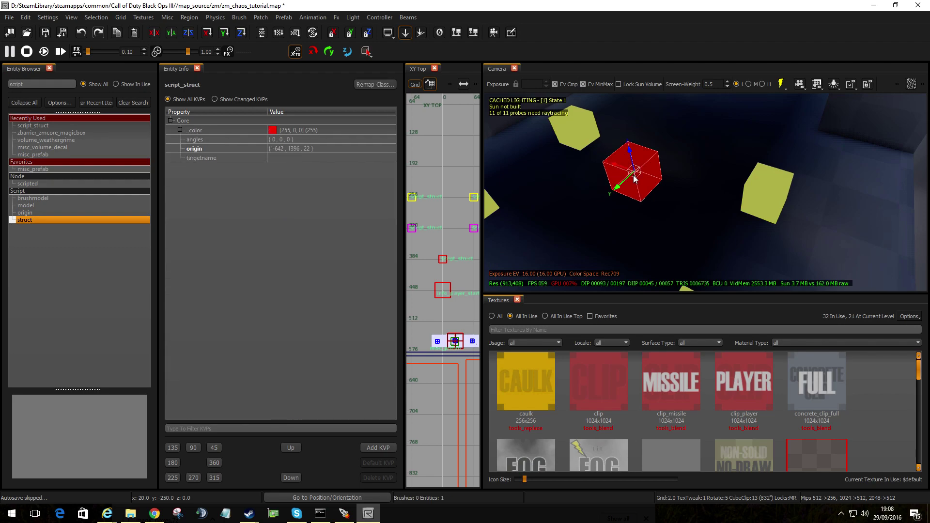
key(Escape)
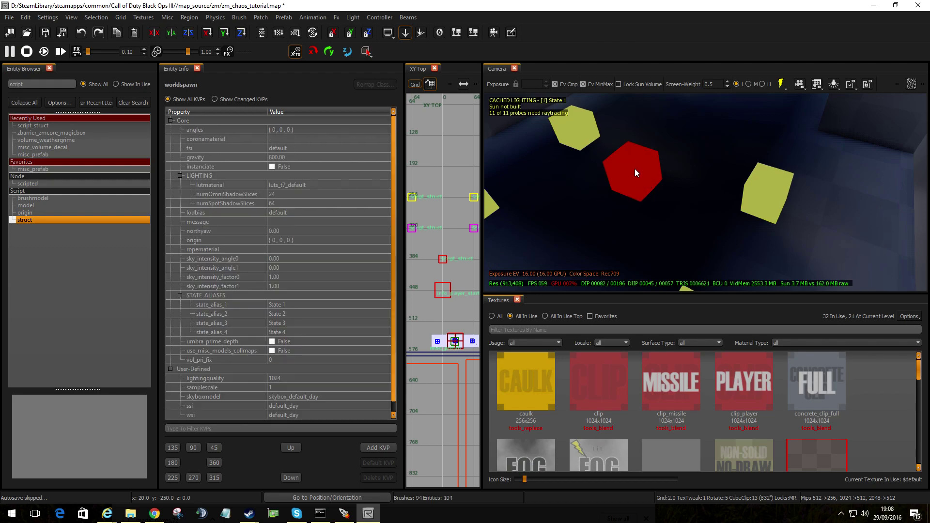
shift+click(634, 170)
mouse_move(682, 188)
right_down()
mouse_move(709, 189)
mouse_move(678, 187)
right_up()
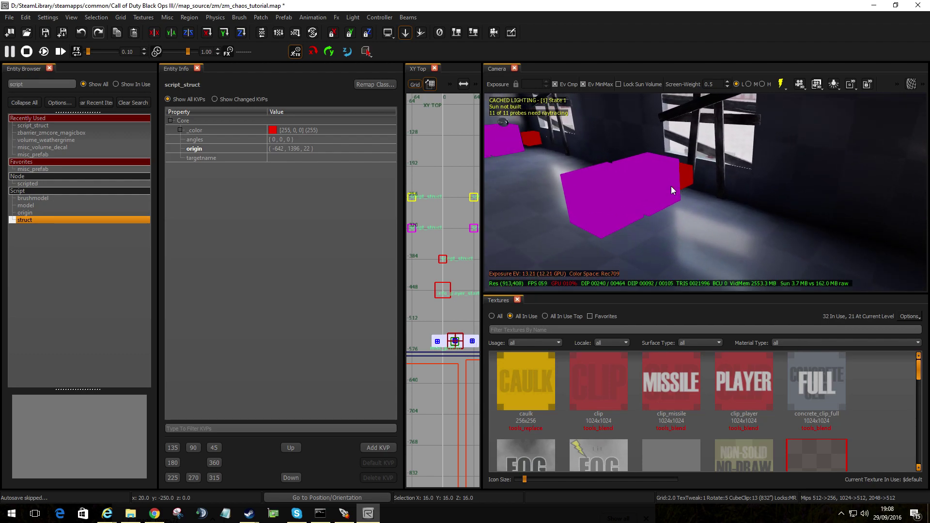
shift+click(592, 194)
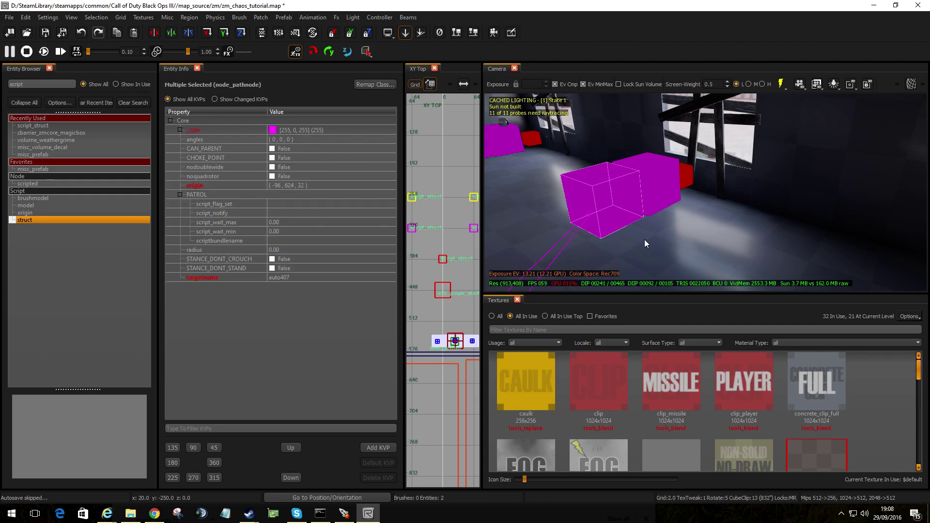
key(w)
right_drag(641, 249, 612, 221)
key(Escape)
right_drag(663, 192, 693, 173)
shift+click(689, 165)
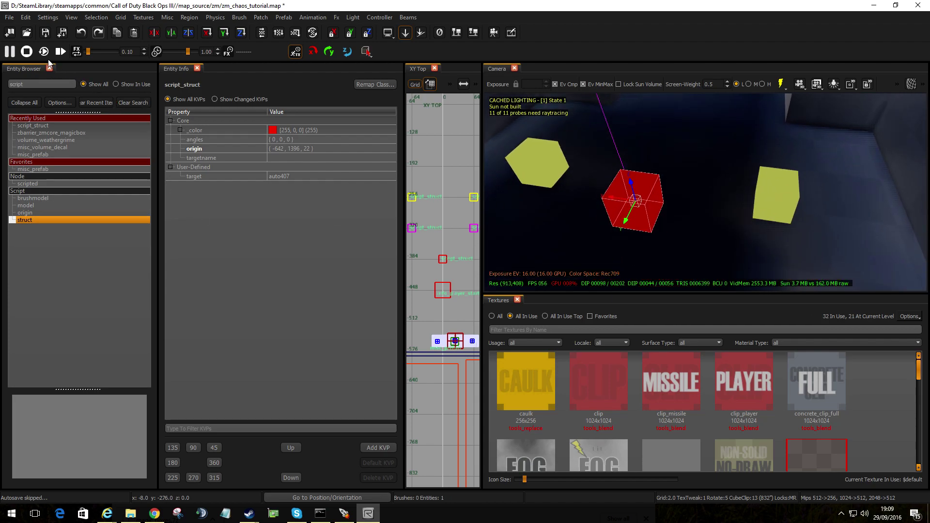
click(49, 68)
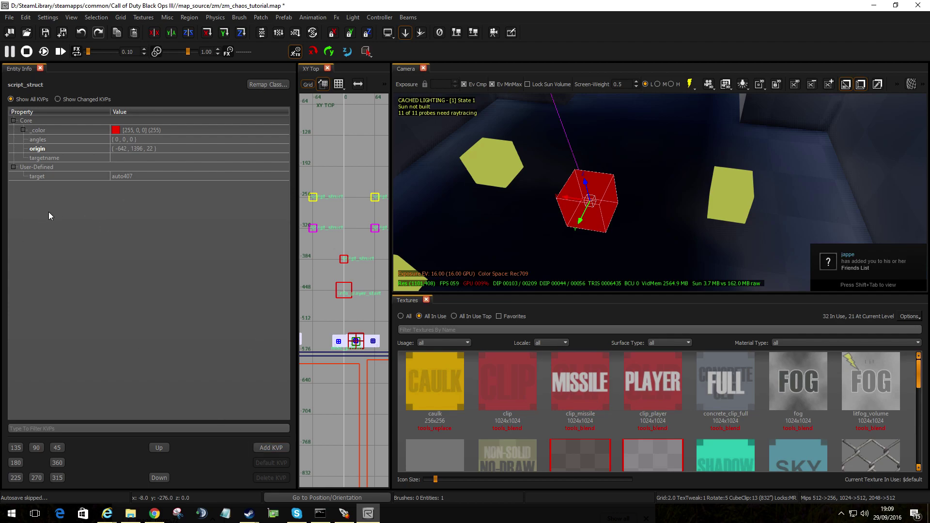
click(269, 447)
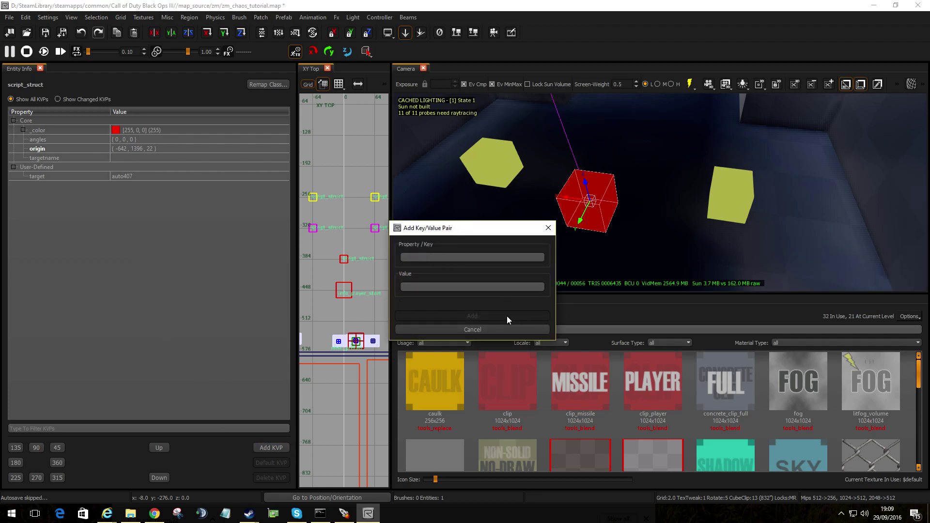
click(495, 330)
key(Escape)
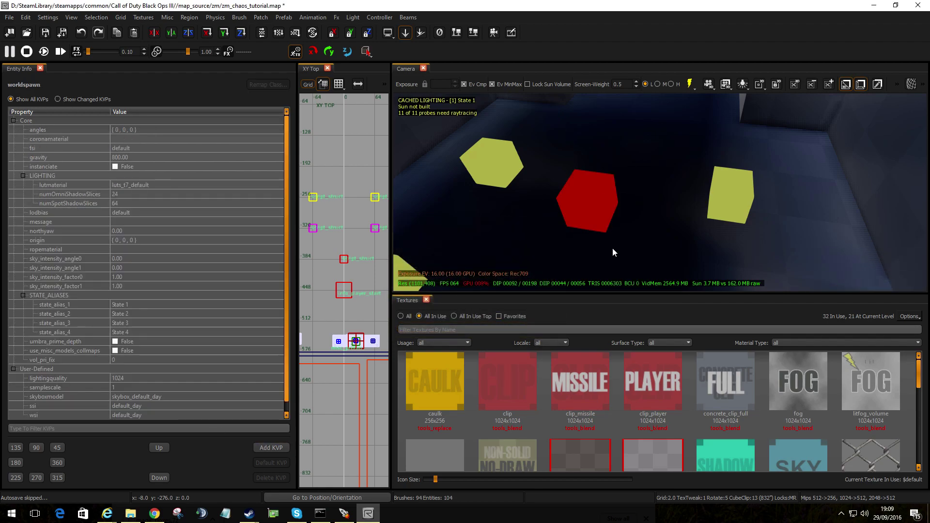
- Take the targetname value start_zone_spawners from the yellow startzone_window2 spawner next to the new red struct
click(729, 192)
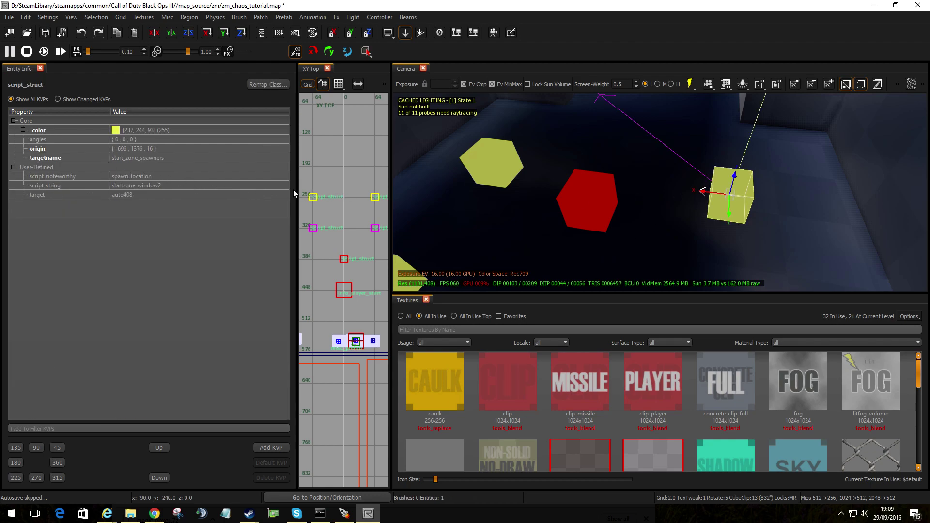
key(Escape)
click(583, 207)
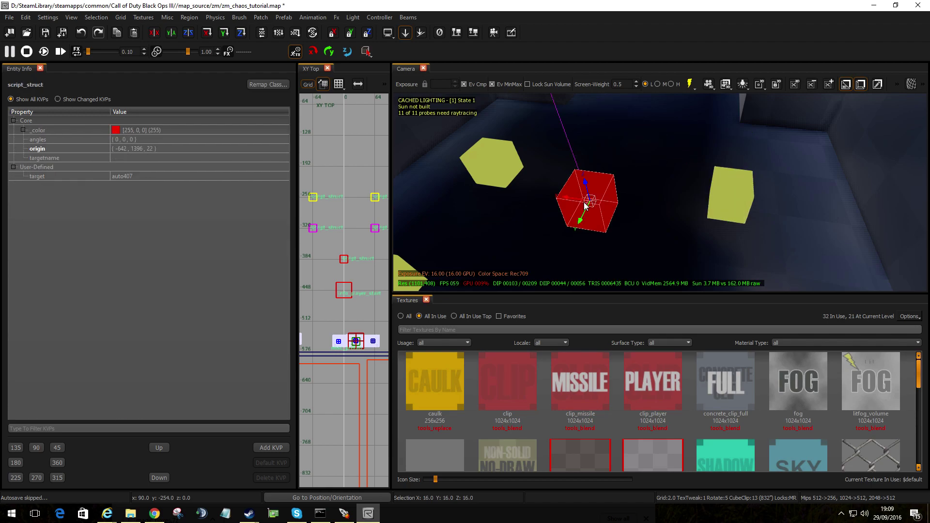
key(Escape)
click(749, 197)
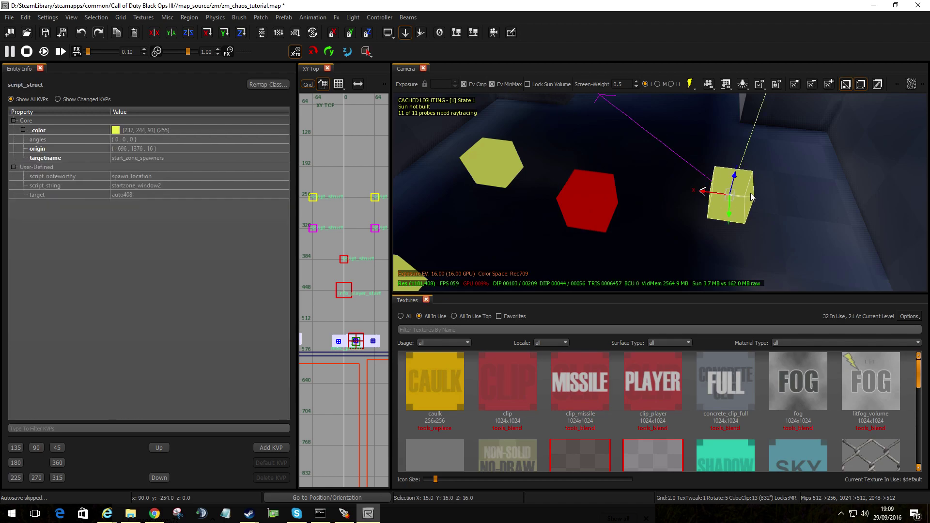
right_drag(671, 221, 681, 220)
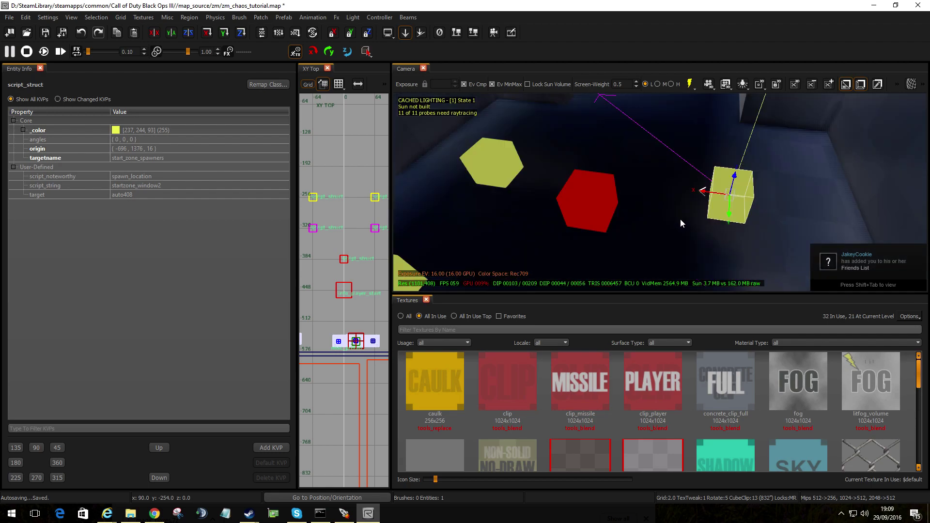
click(183, 158)
click(181, 156)
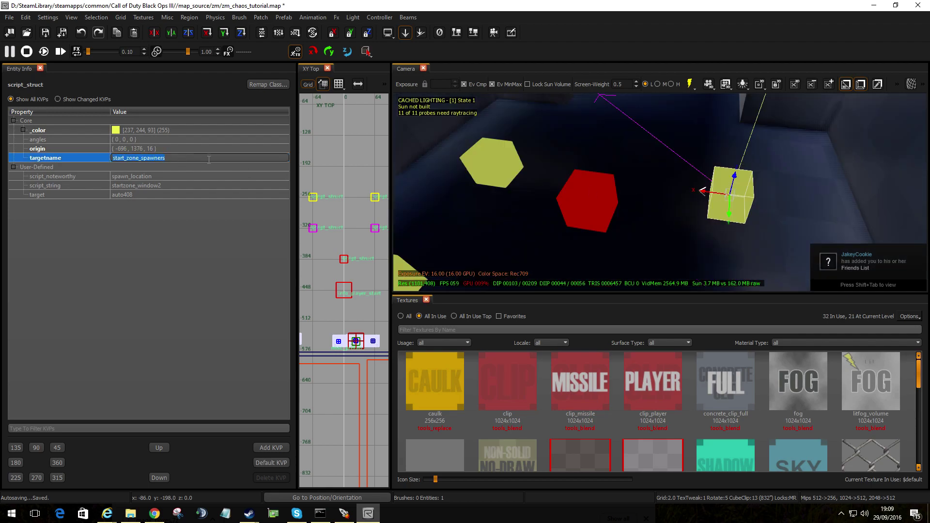
- Set the red struct's targetname to start_zone_spawners
shift+click(579, 200)
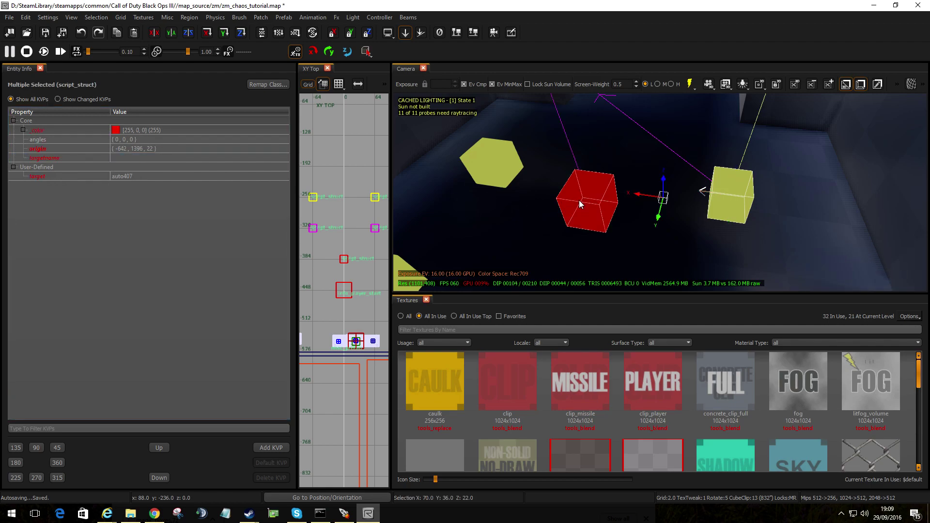
click(149, 157)
key(Escape)
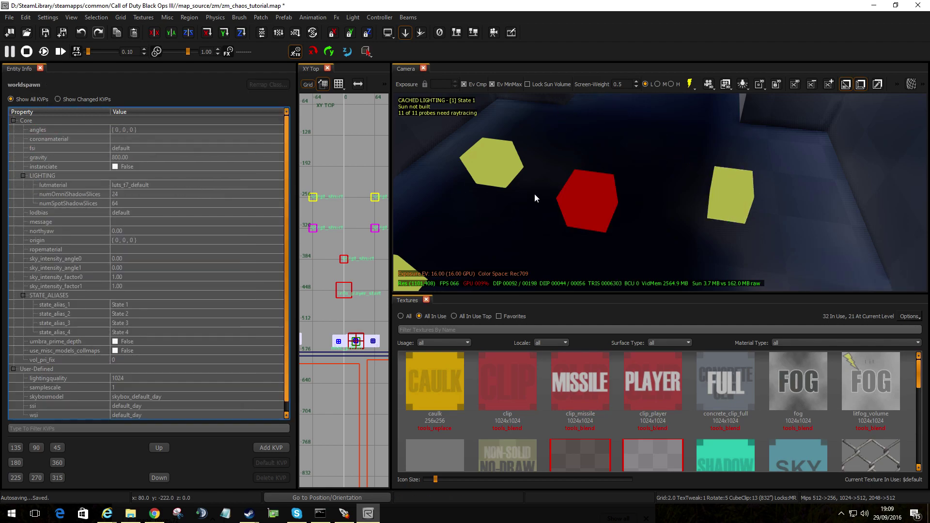
shift+click(596, 196)
click(156, 159)
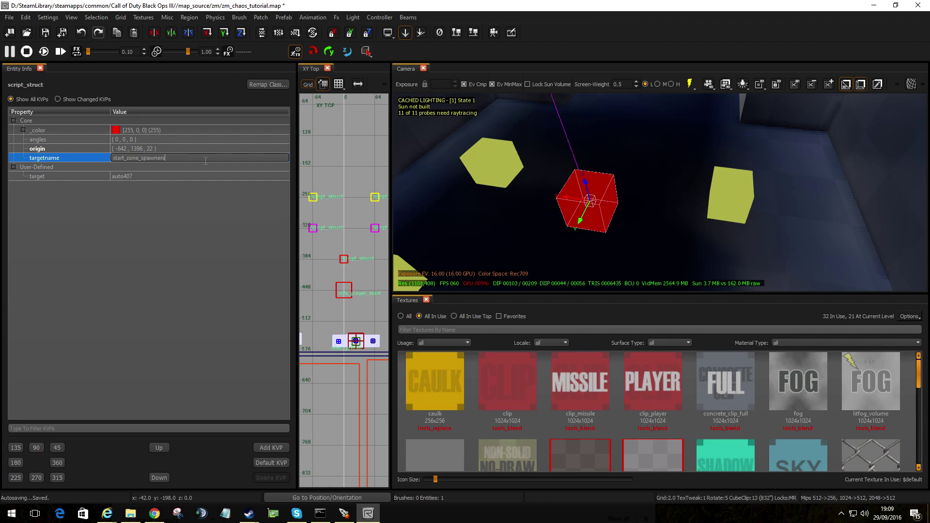
right_drag(684, 206, 689, 165)
right_drag(732, 118, 760, 116)
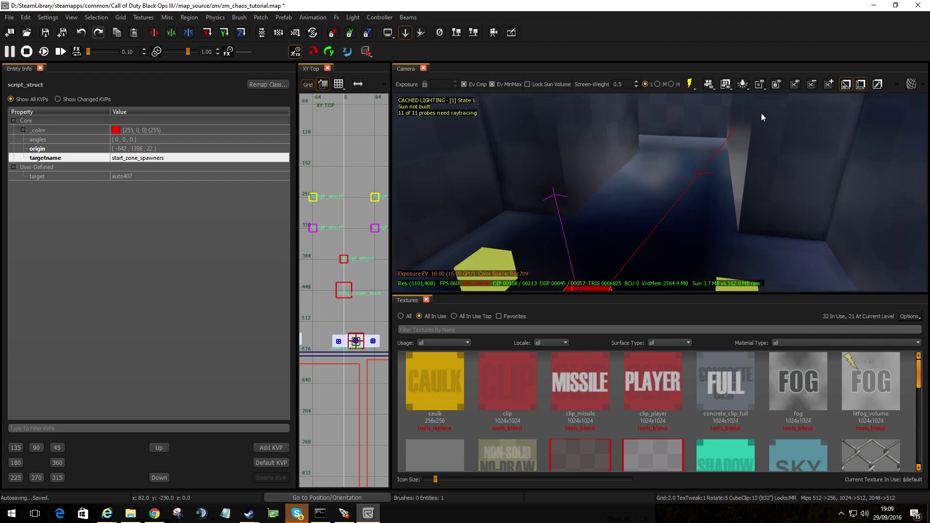
right_drag(757, 112, 669, 157)
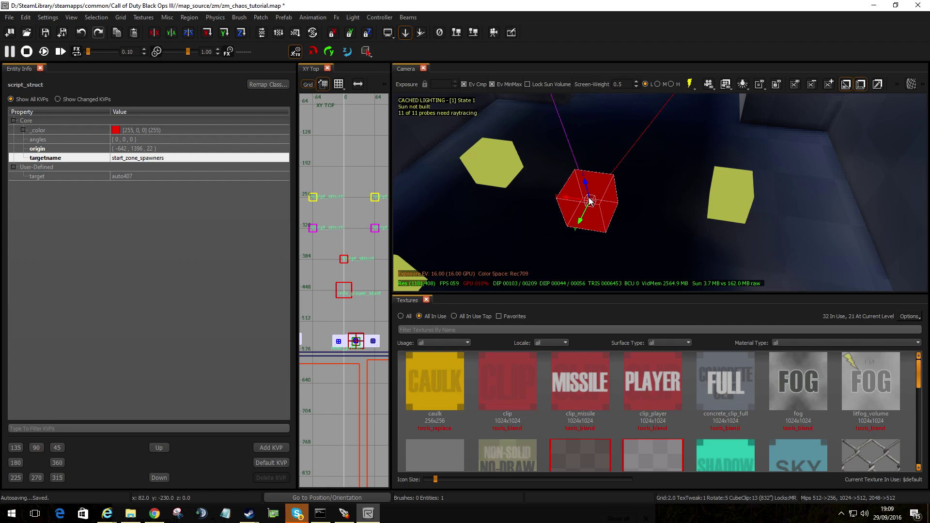
mouse_move(740, 138)
right_down()
mouse_move(734, 117)
mouse_move(741, 138)
right_up()
key(Escape)
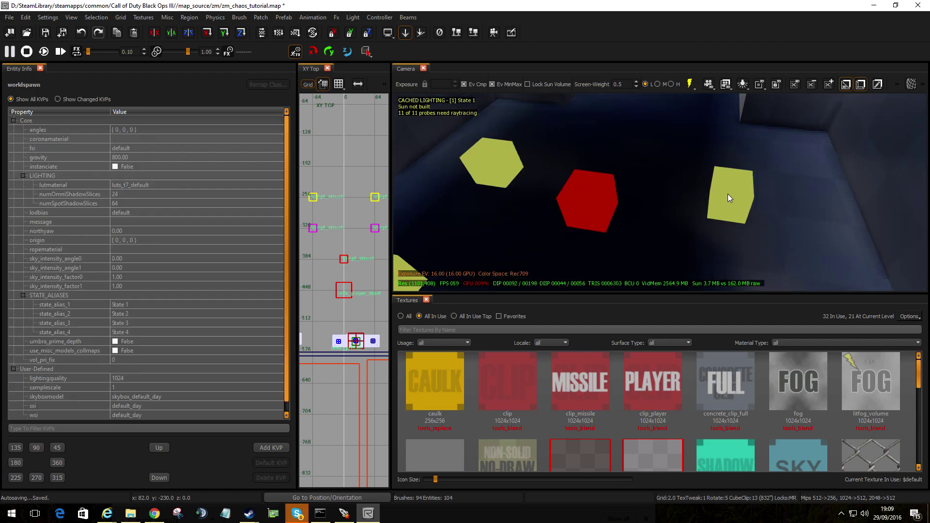
- Add the key script_noteworthy with the value spawn_location to the red struct, matching the neighbouring yellow spawner
click(728, 193)
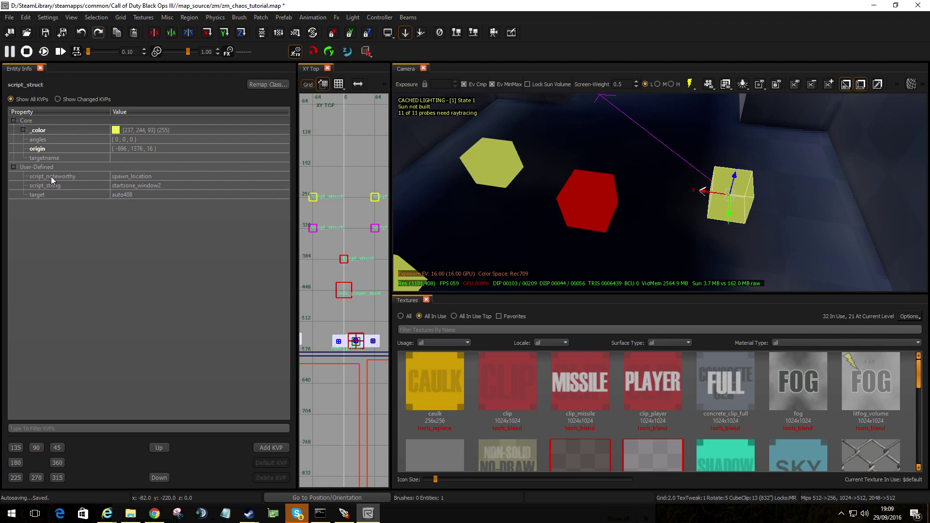
double_click(155, 176)
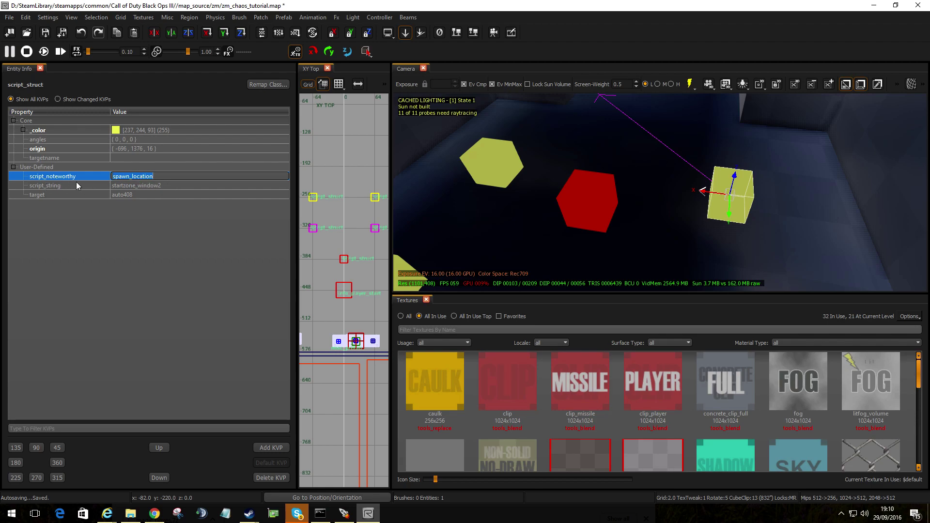
shift+click(579, 194)
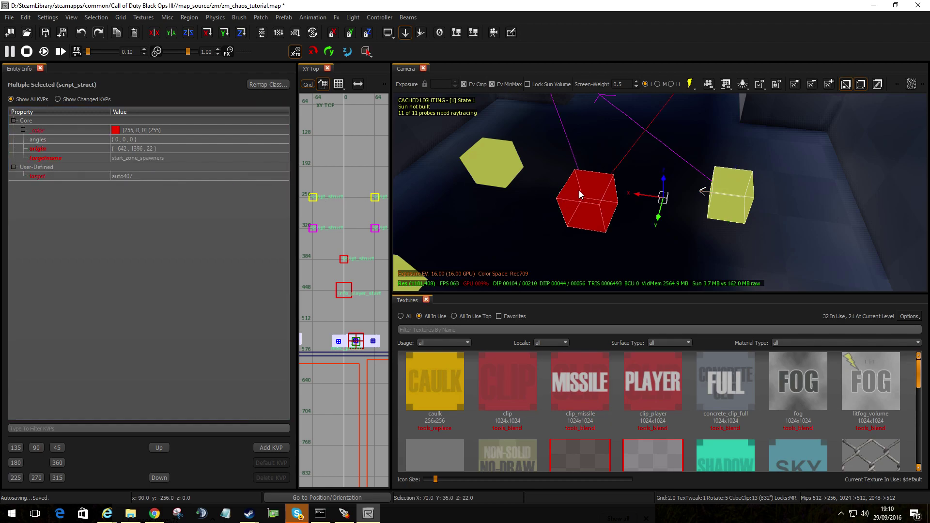
key(Escape)
shift+click(582, 198)
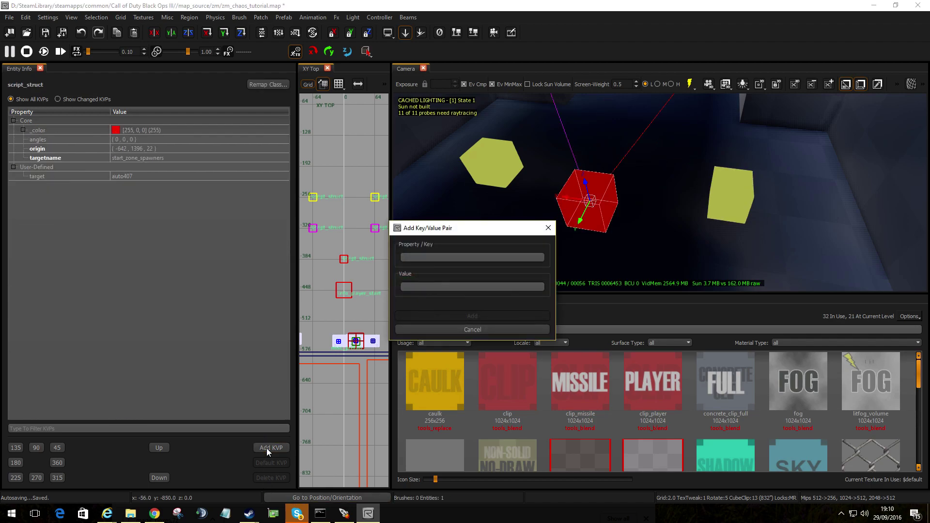
text(script_noteworthy)
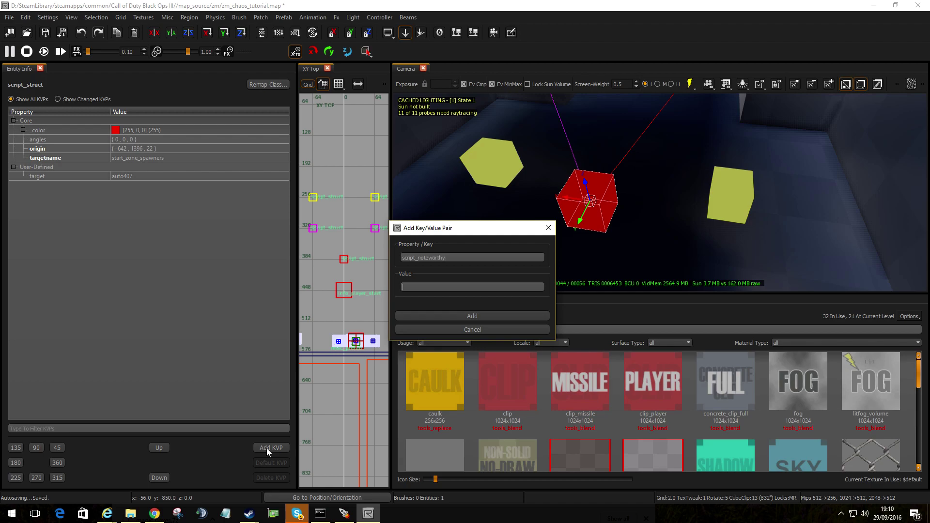
text(spawn_location)
click(429, 315)
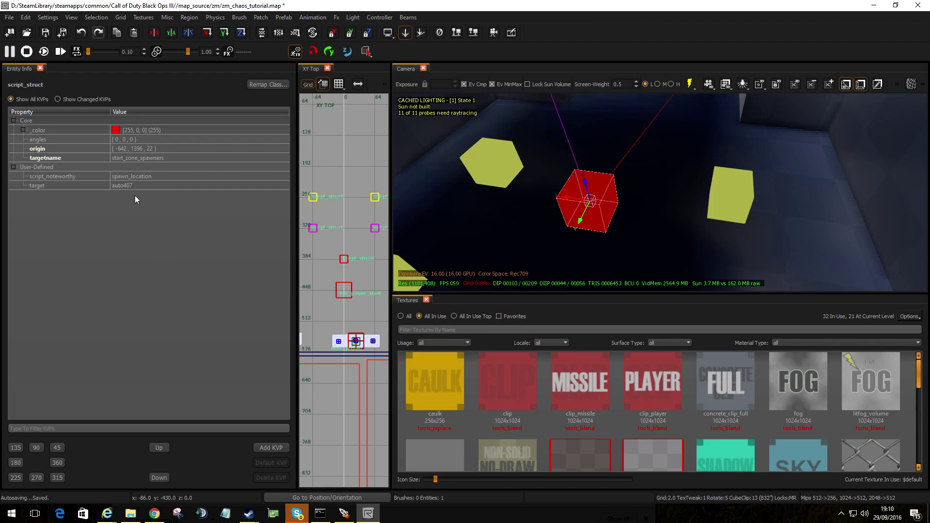
- Copy the script_string value startzone_window2 from the yellow spawner beside the red struct
key(Escape)
click(722, 196)
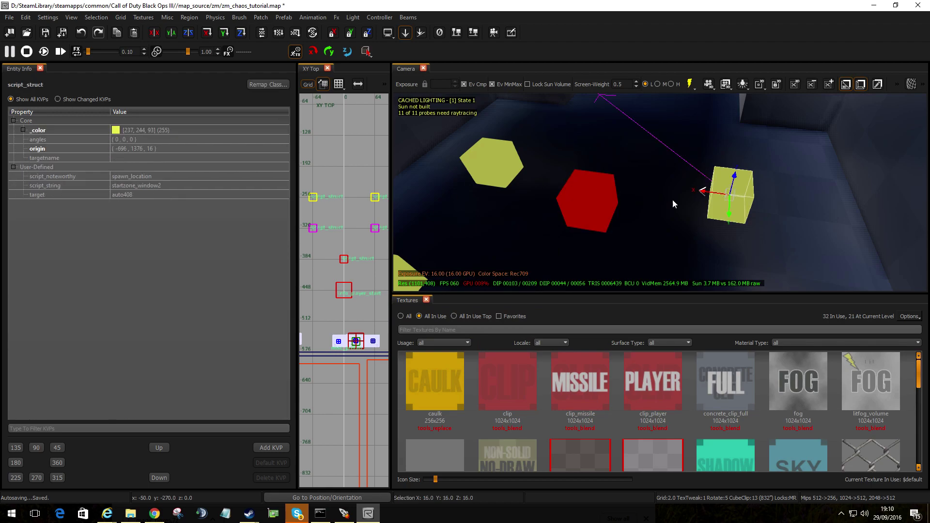
click(166, 185)
key(ctrl+c)
drag(176, 186, 105, 182)
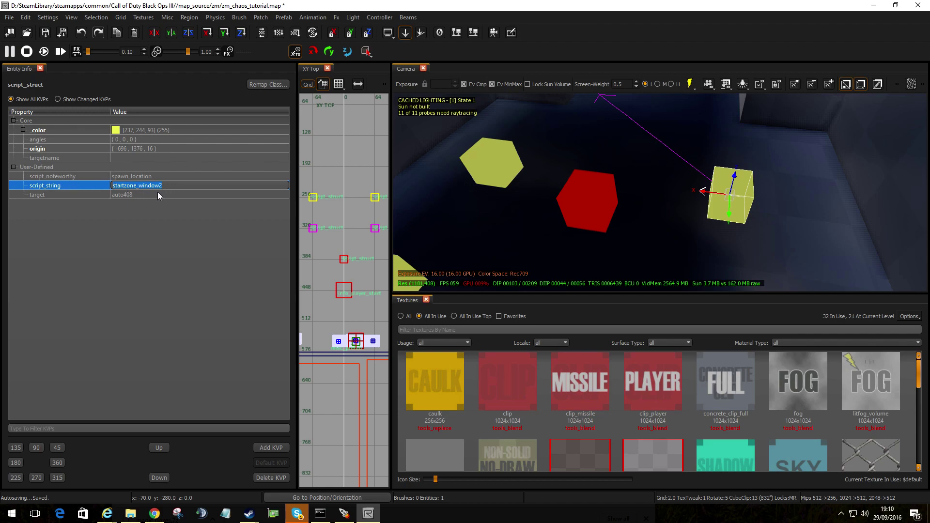
key(Return)
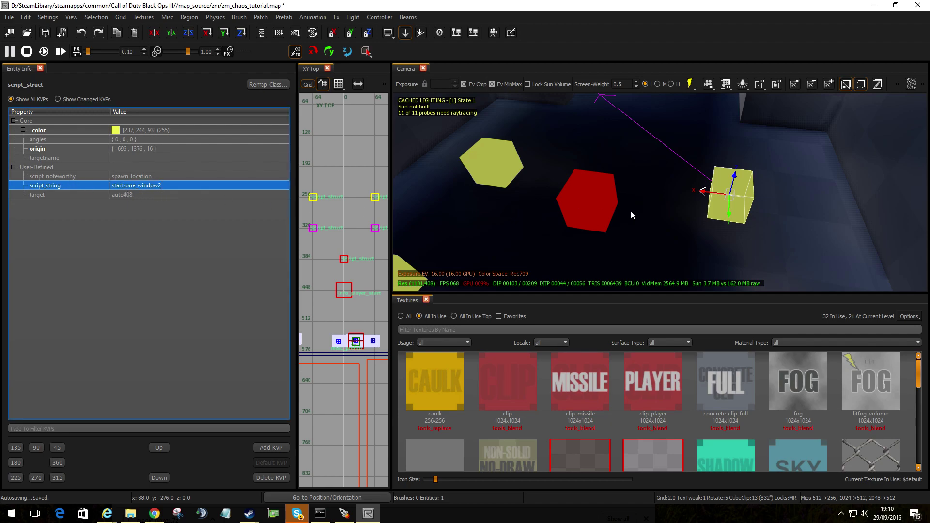
click(704, 196)
click(724, 195)
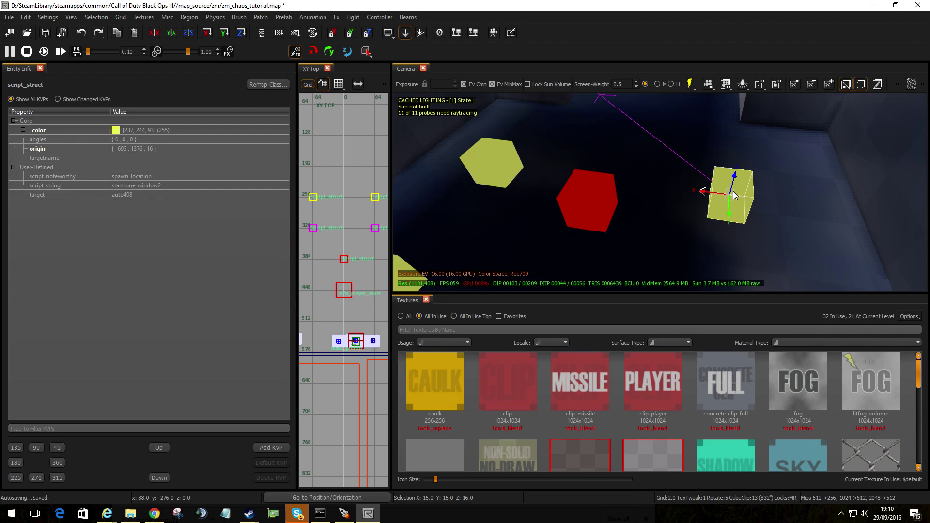
click(733, 195)
- Add the key script_string with the value startzone_window2 to the red struct
click(586, 204)
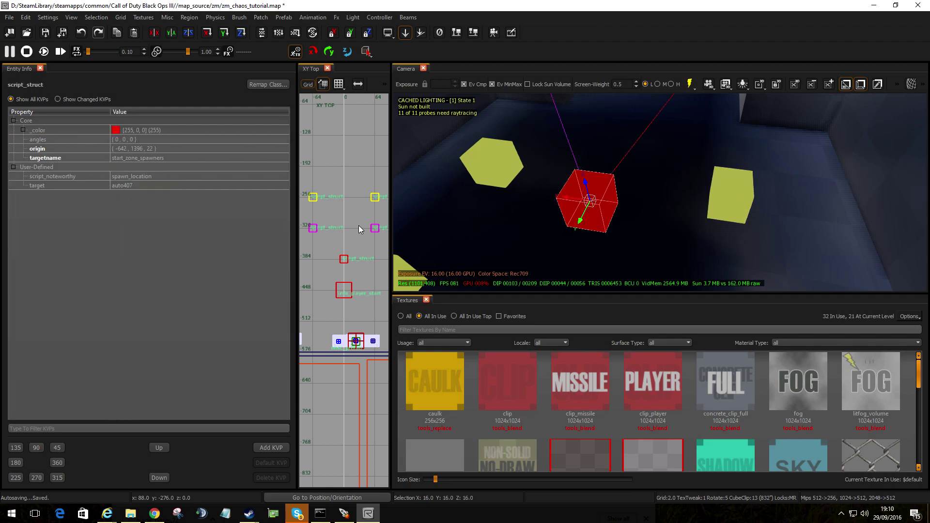
click(266, 448)
text(script_string)
key(Tab)
key(ctrl+v)
key(Return)
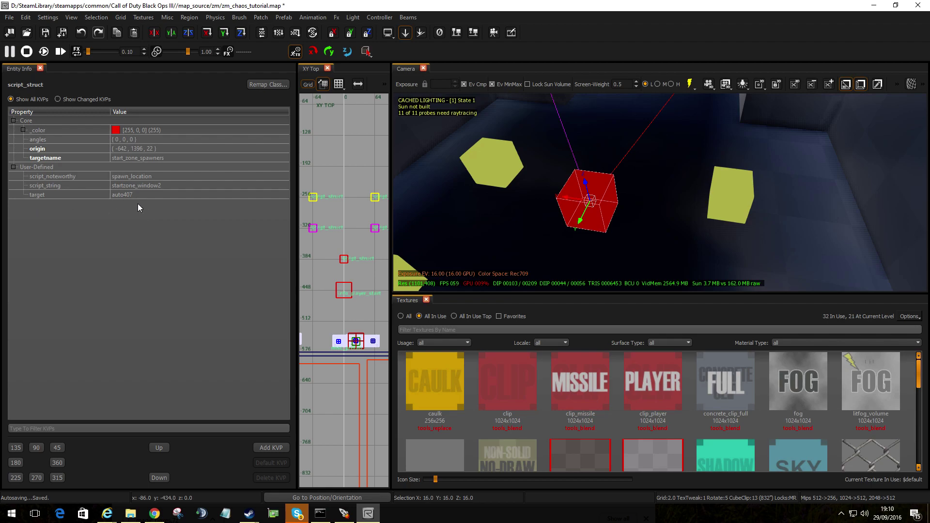
- Review the red struct's key-value pairs and inspect the magenta path node it targets behind the barricade
click(660, 188)
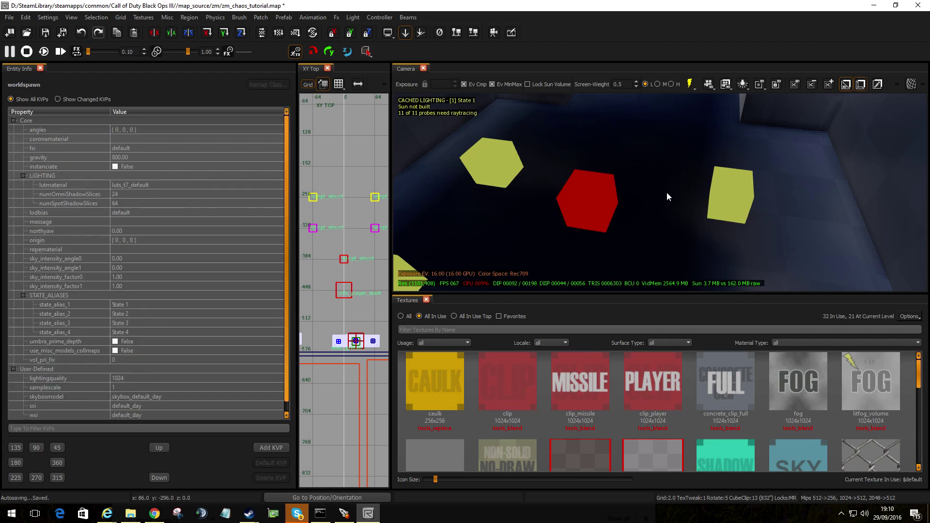
click(589, 198)
right_drag(632, 212, 755, 194)
right_drag(632, 194, 631, 183)
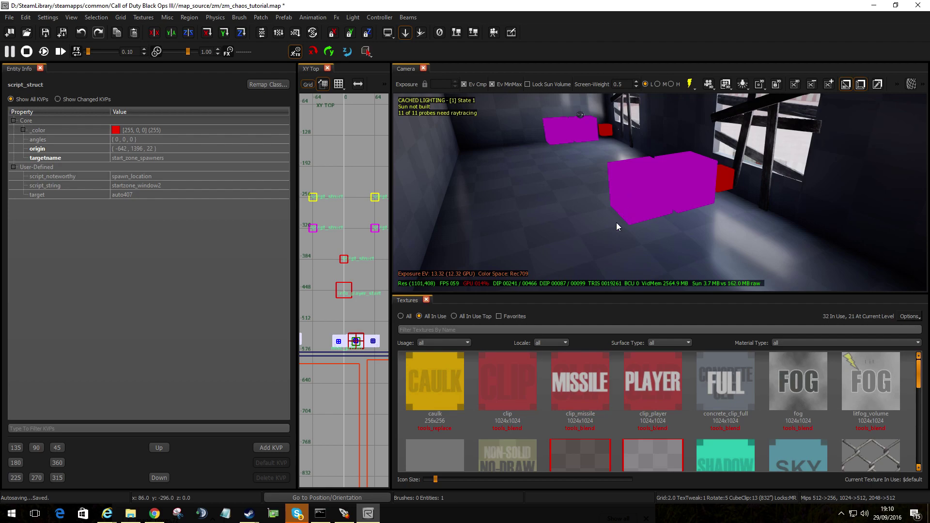
shift+click(635, 181)
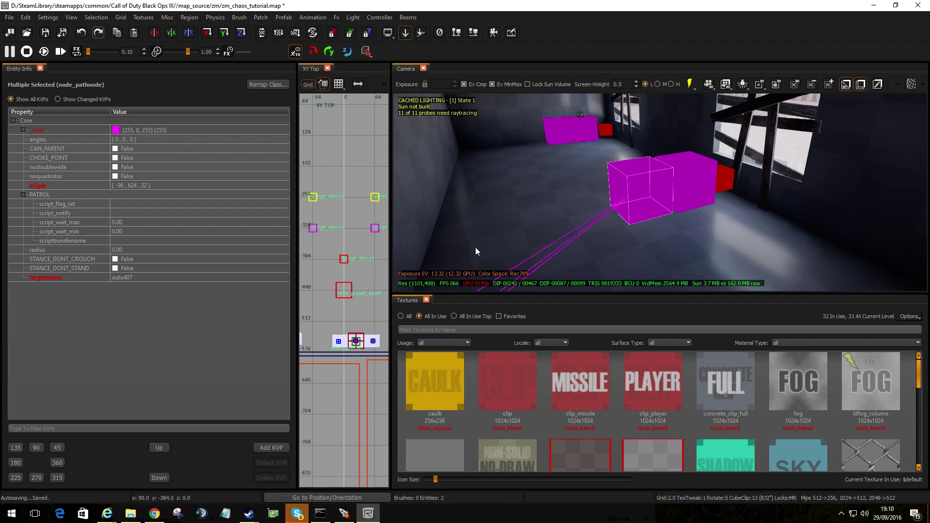
key(Escape)
- Return to the spawner area and inspect the key-value pairs of a yellow spawner struct near the red one
right_drag(632, 211, 787, 178)
right_drag(646, 203, 646, 214)
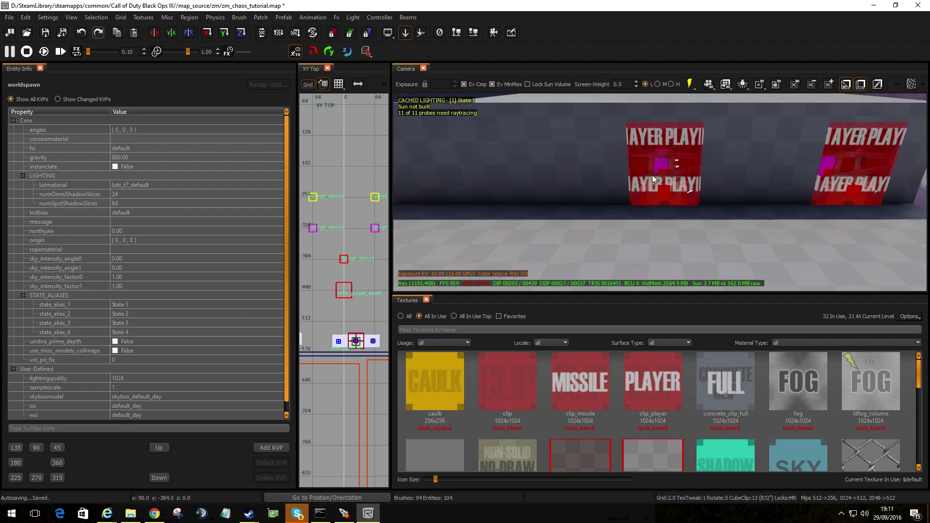
right_drag(669, 203, 634, 186)
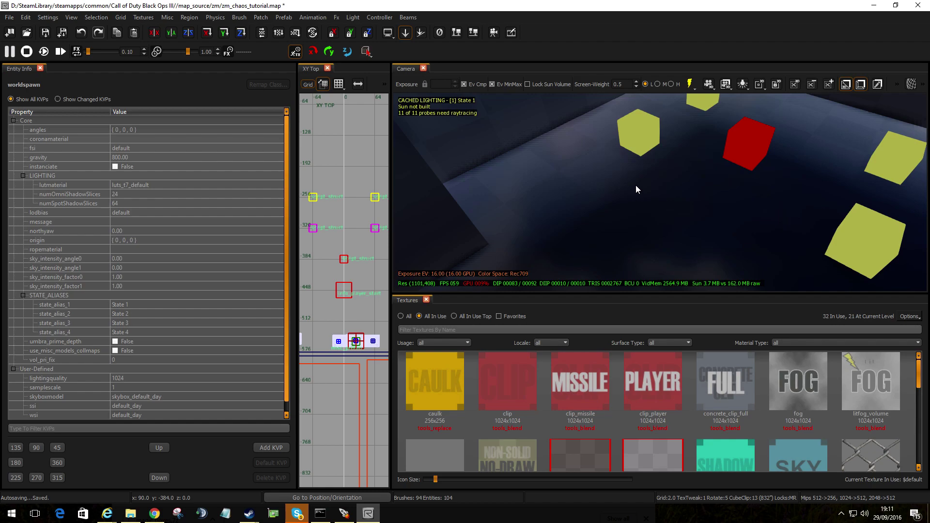
click(633, 139)
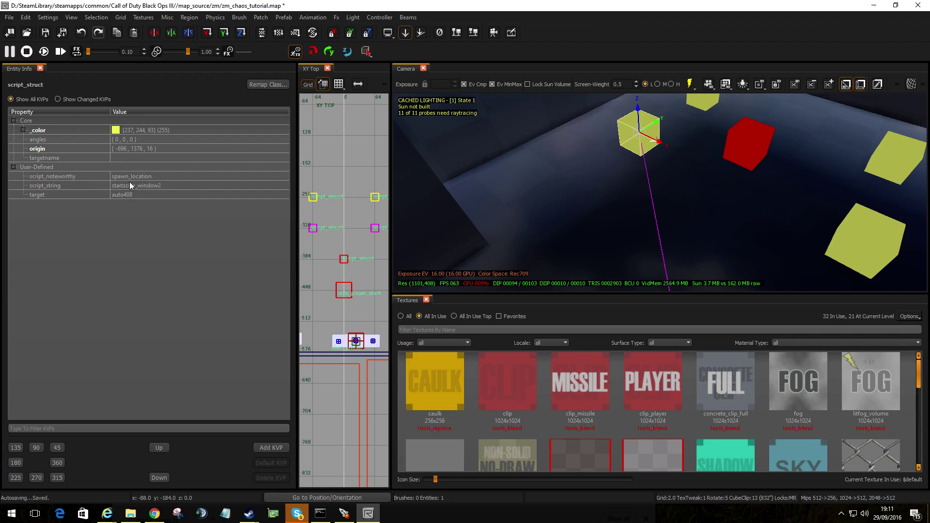
right_drag(584, 222, 581, 214)
key(Escape)
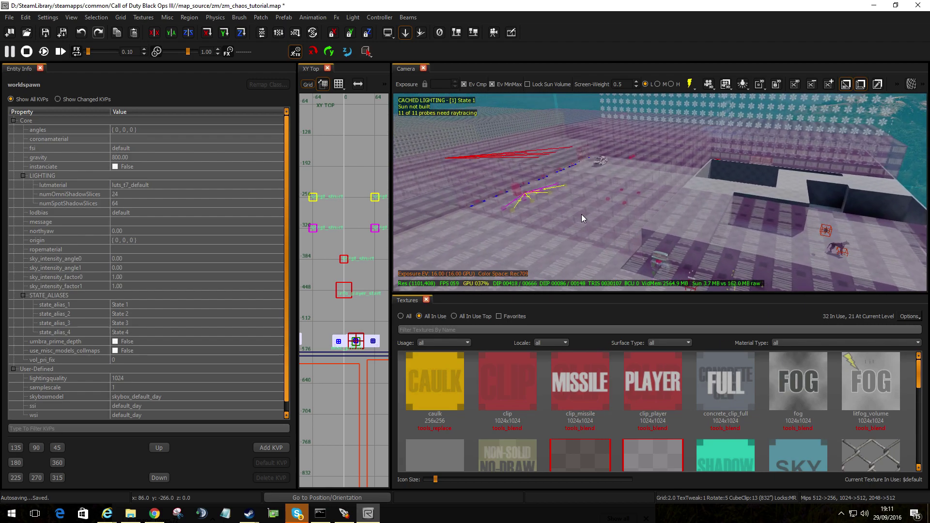
- Inspect the key-value pairs of the start zone's info volume and of a red riser struct on its floor
shift+click(623, 147)
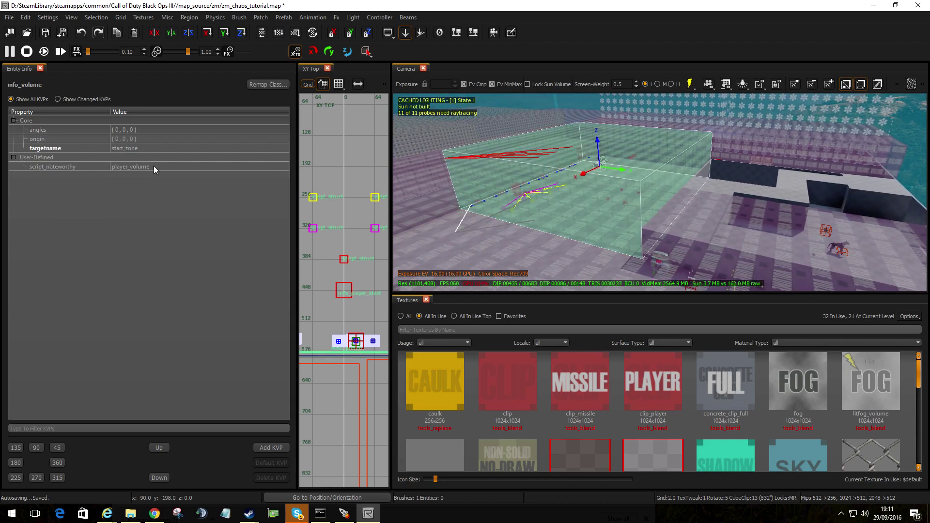
key(Escape)
right_drag(765, 225, 771, 228)
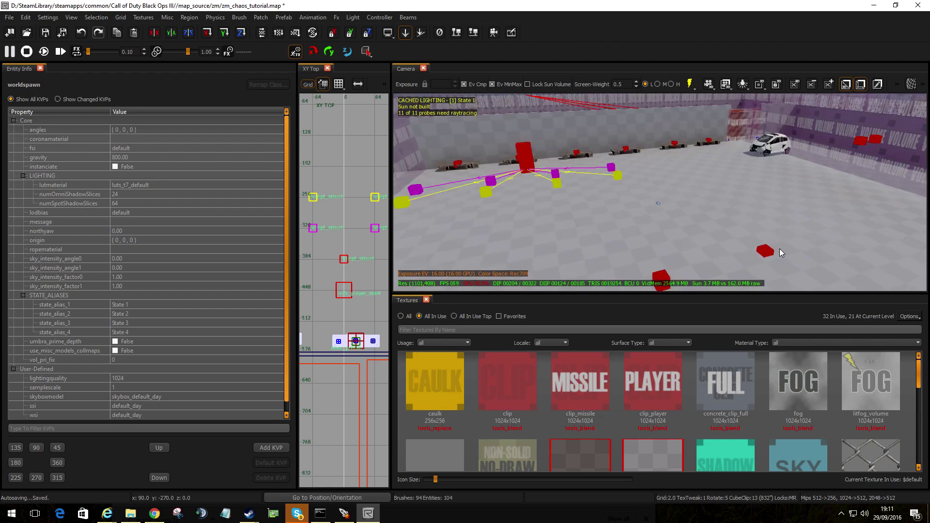
shift+click(765, 251)
right_drag(769, 252, 769, 253)
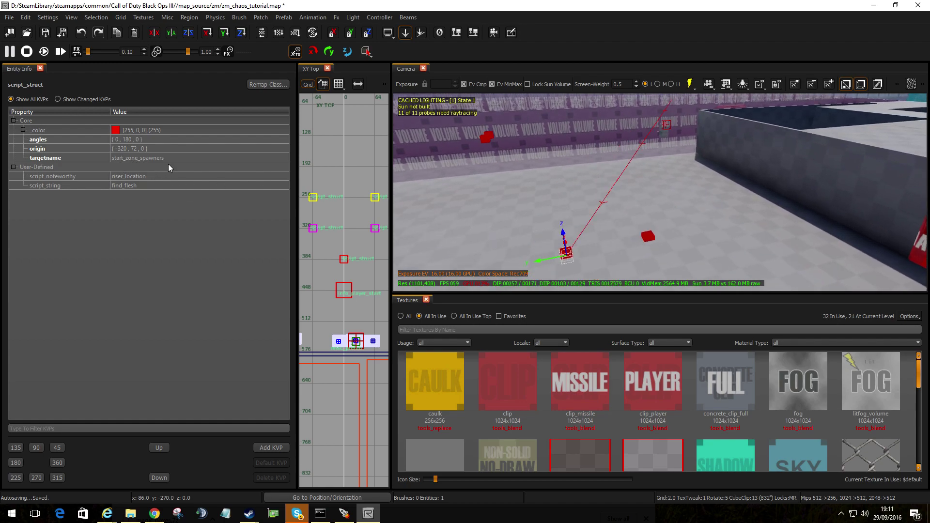
key(Escape)
- Inspect the key-value pairs of a riser struct in zone2, and dismiss the Add Key/Value Pair dialog without adding anything
right_drag(513, 202, 515, 201)
right_drag(591, 208, 591, 208)
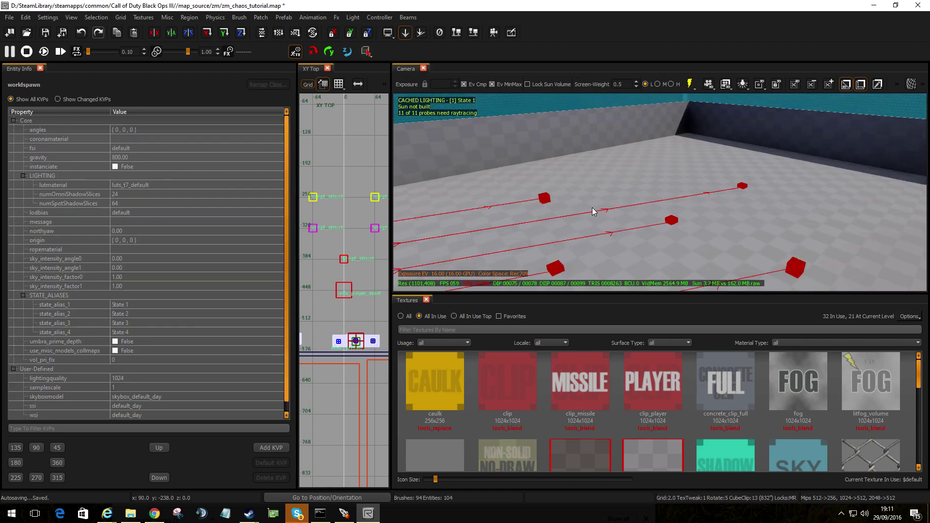
click(672, 220)
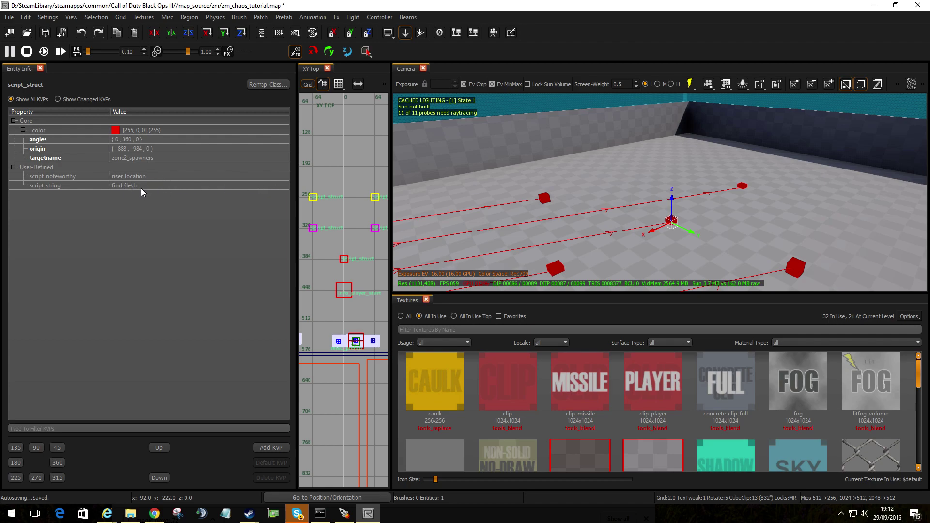
click(262, 447)
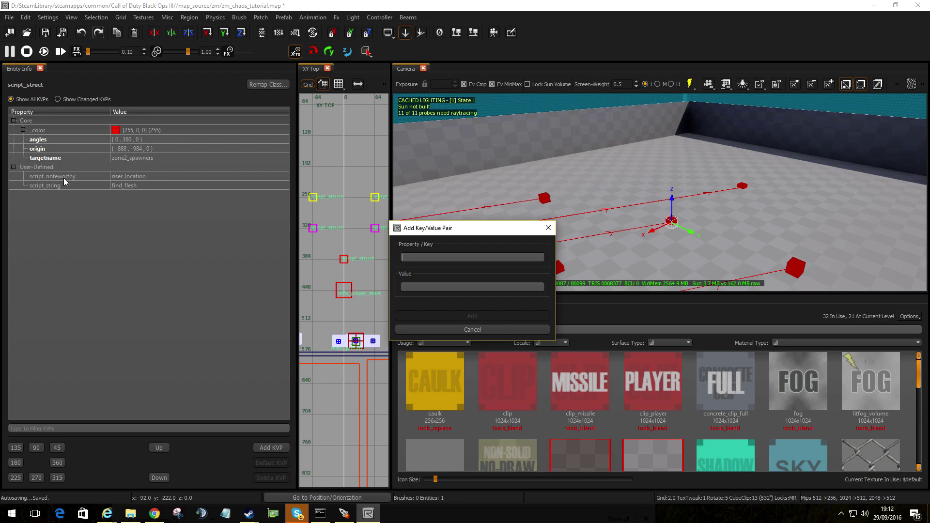
click(549, 230)
right_drag(549, 233, 405, 235)
key(Escape)
- Compare the key-value pairs of the riser struct and the dog struct between the rocks in the snowy side zone
right_drag(598, 252, 614, 261)
click(625, 215)
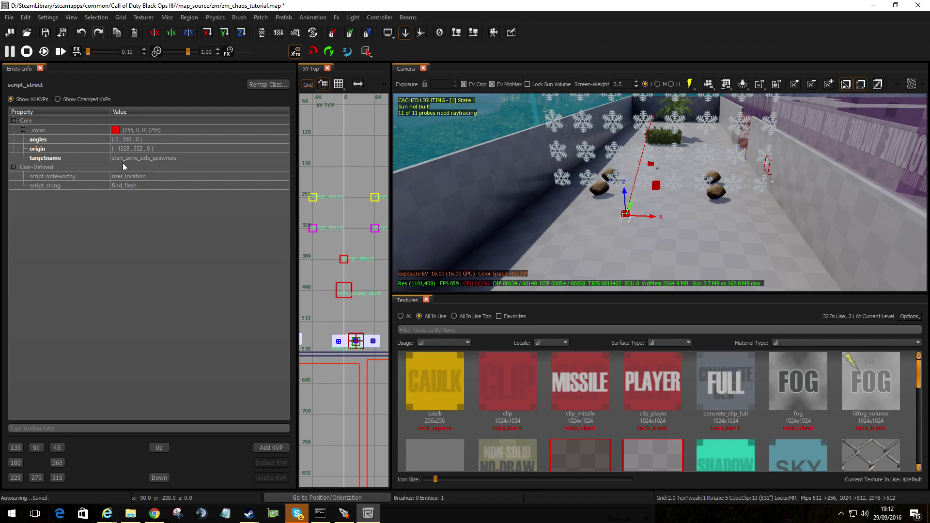
key(Escape)
right_drag(443, 185, 453, 228)
click(611, 208)
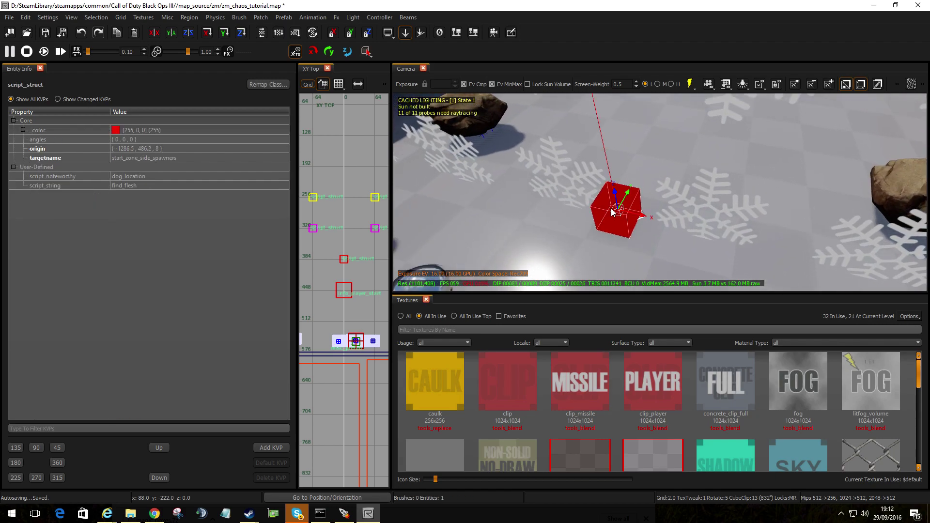
right_drag(613, 208, 634, 194)
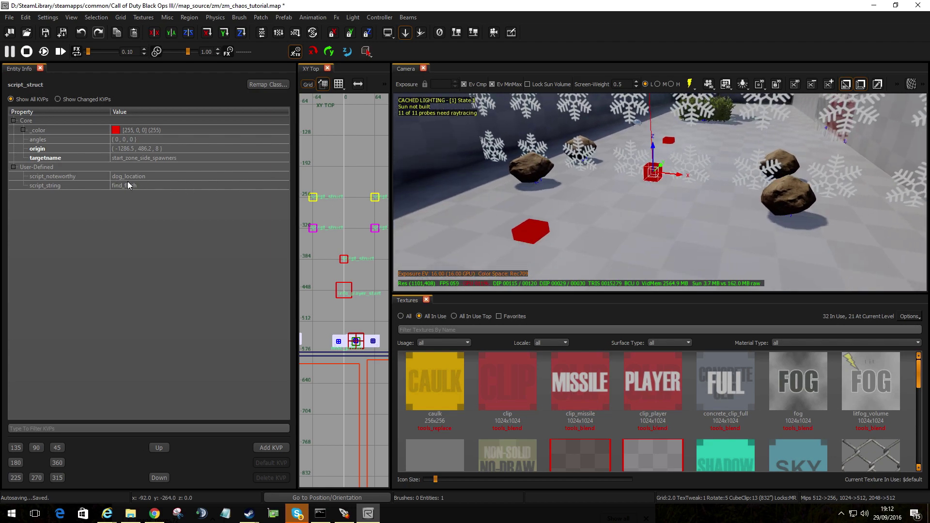
click(561, 234)
click(531, 231)
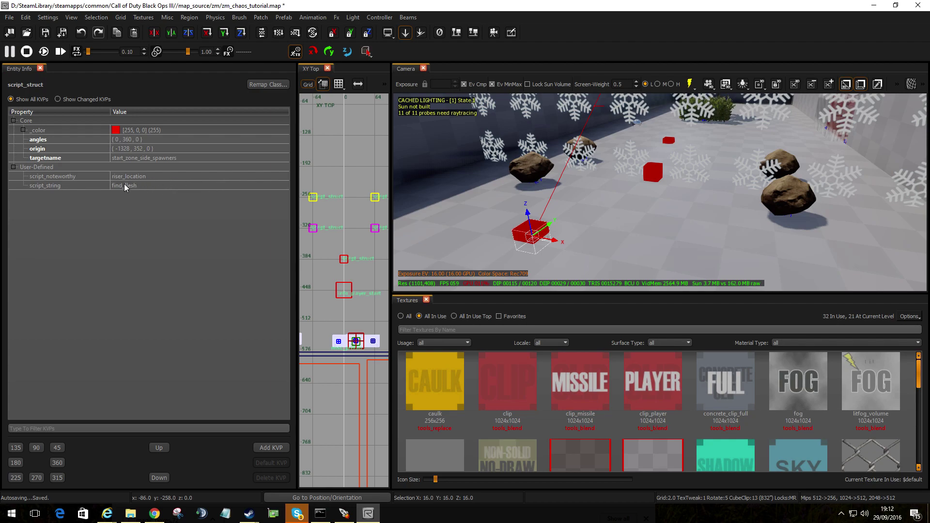
key(Escape)
right_drag(651, 226, 656, 219)
shift+click(642, 192)
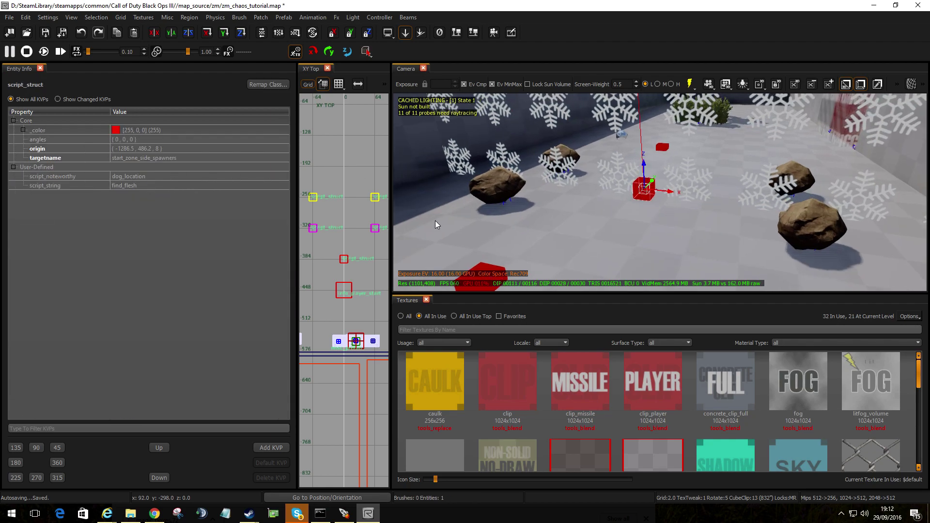
key(Escape)
mouse_move(581, 264)
right_down()
mouse_move(794, 264)
mouse_move(582, 256)
mouse_move(608, 277)
mouse_move(585, 273)
right_up()
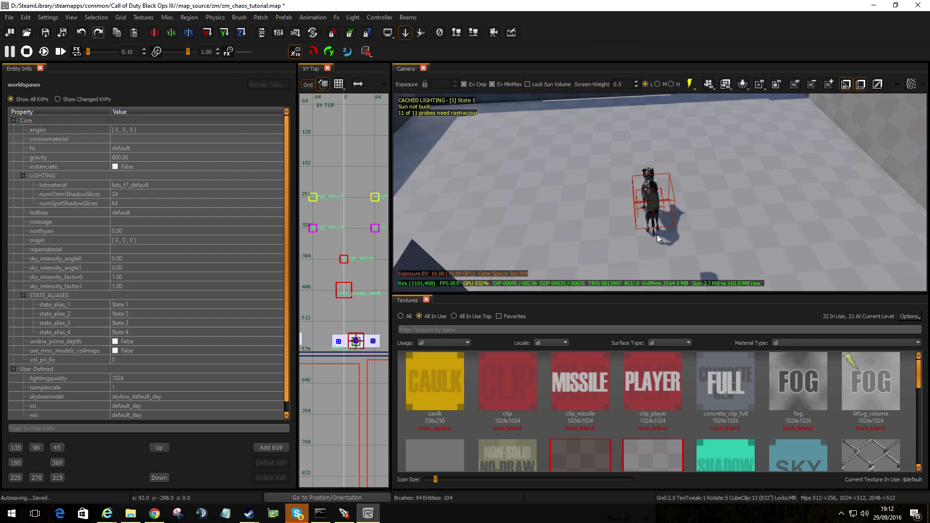
- Examine the key-value pairs of the zombie and zombie dog actor spawners, and clear the selection
click(653, 211)
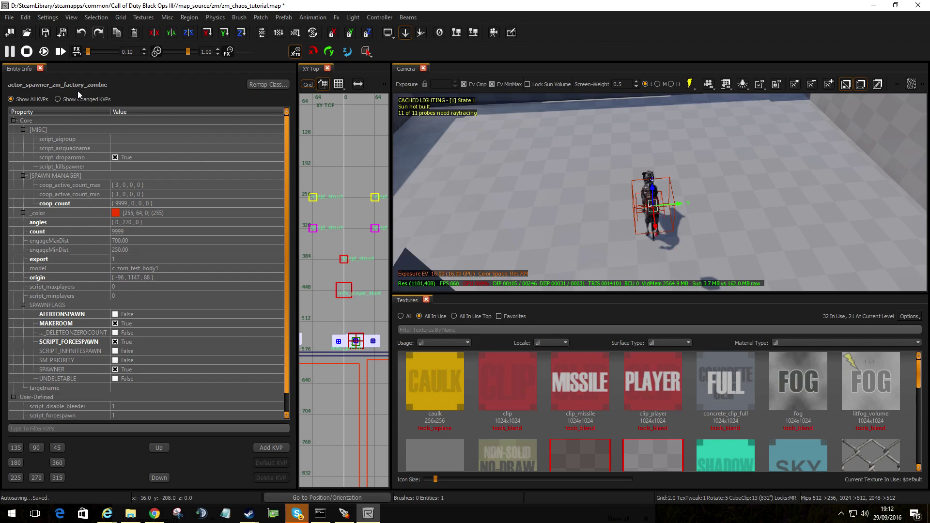
right_drag(499, 205, 465, 201)
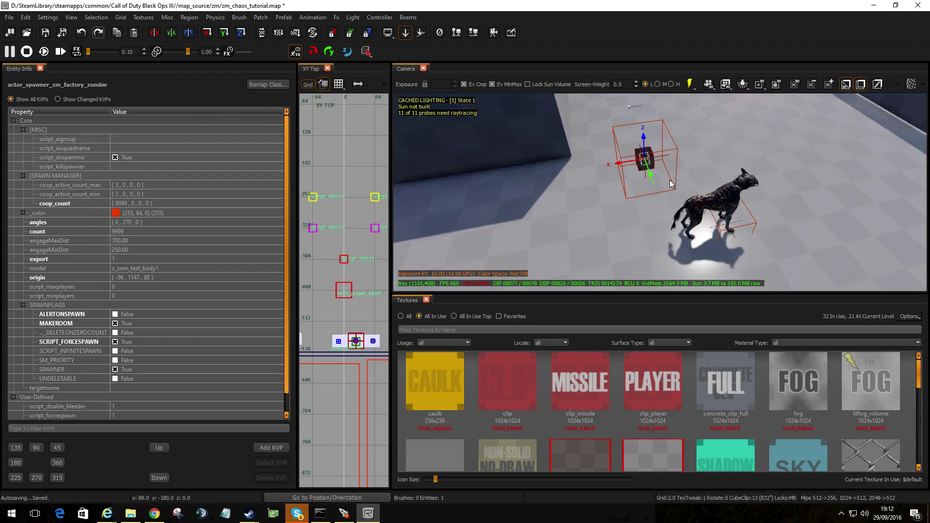
scroll(162, 322, down, 1)
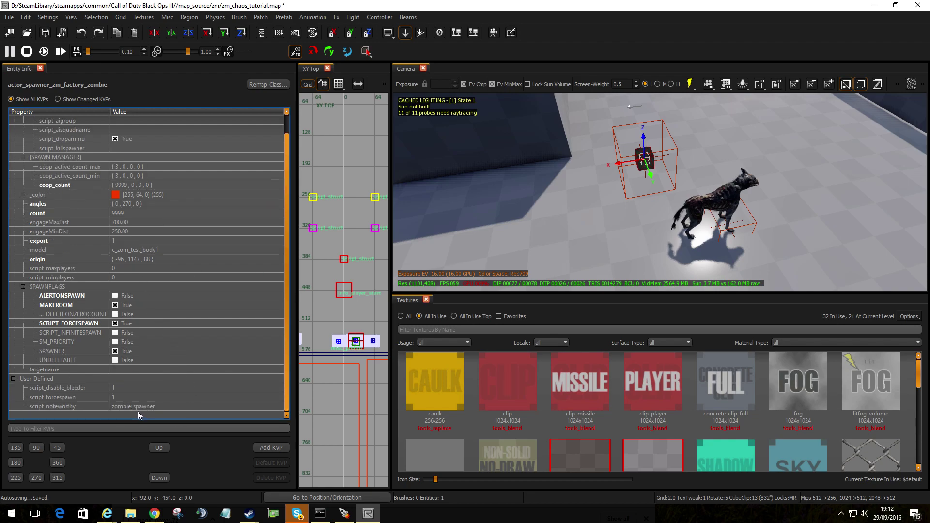
click(726, 199)
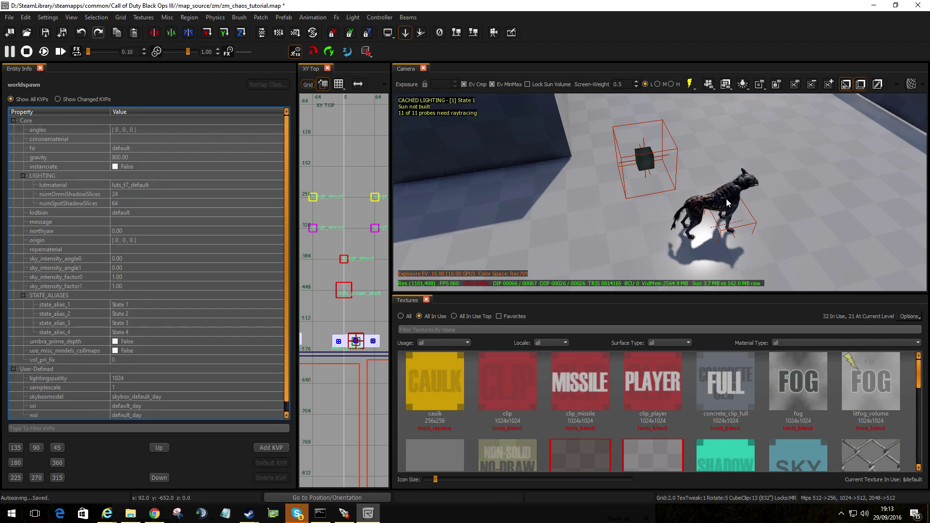
scroll(176, 286, down, 1)
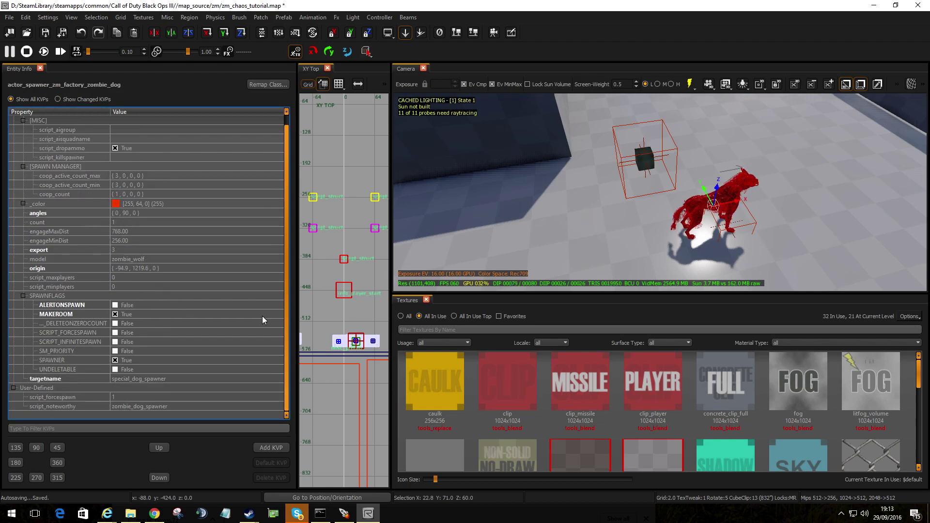
click(706, 228)
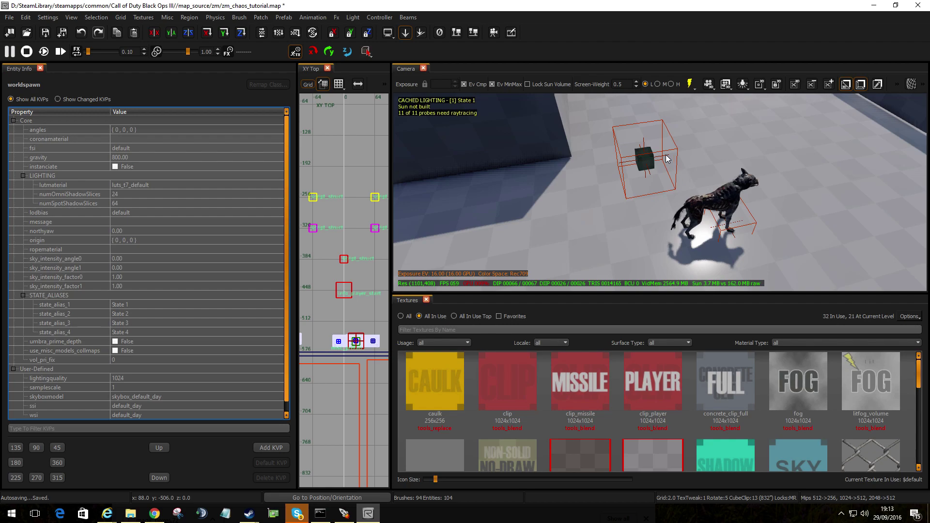
click(644, 160)
click(727, 203)
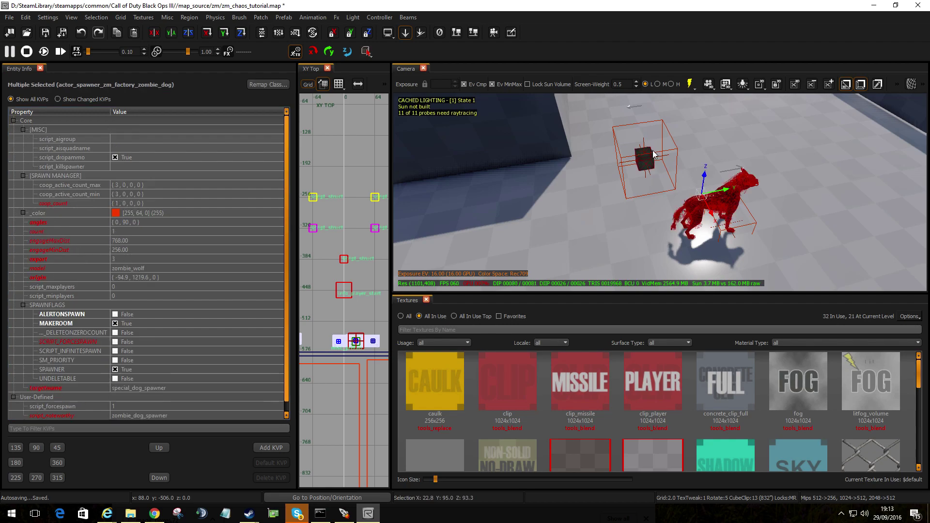
key(Escape)
mouse_move(699, 209)
right_down()
mouse_move(600, 215)
mouse_move(594, 232)
mouse_move(598, 206)
mouse_move(664, 205)
mouse_move(678, 253)
mouse_move(681, 237)
mouse_move(656, 211)
mouse_move(702, 213)
mouse_move(624, 213)
right_up()
scroll(681, 237, up, 5)
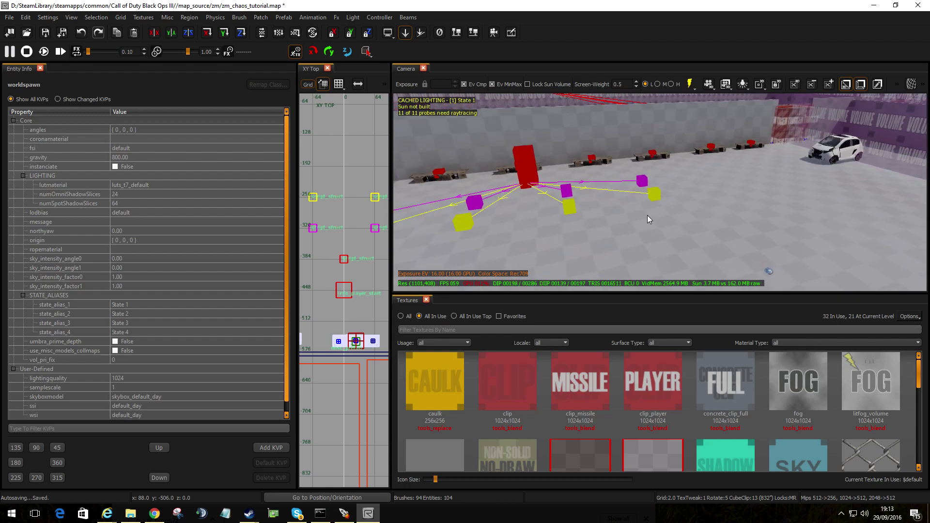